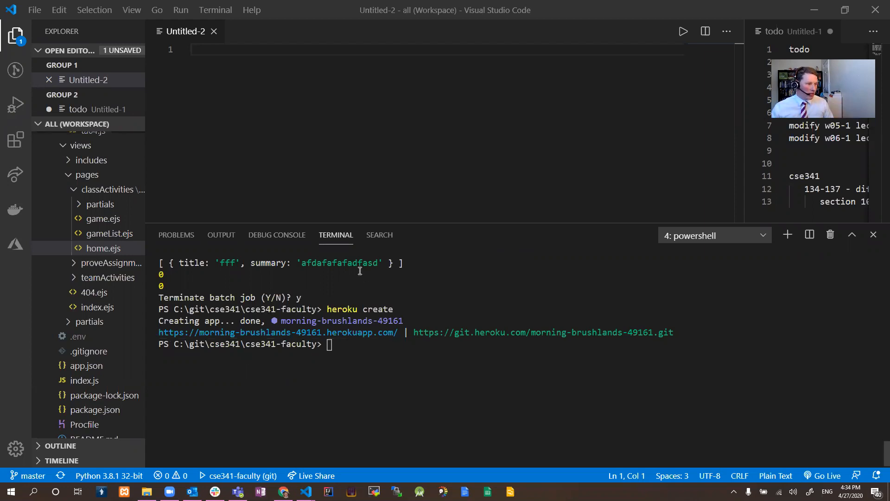
# Review the terminal's terminated batch job and the cse341-faculty project folder in which heroku create was run.
pyautogui.hotkey('alt', 'Tab')
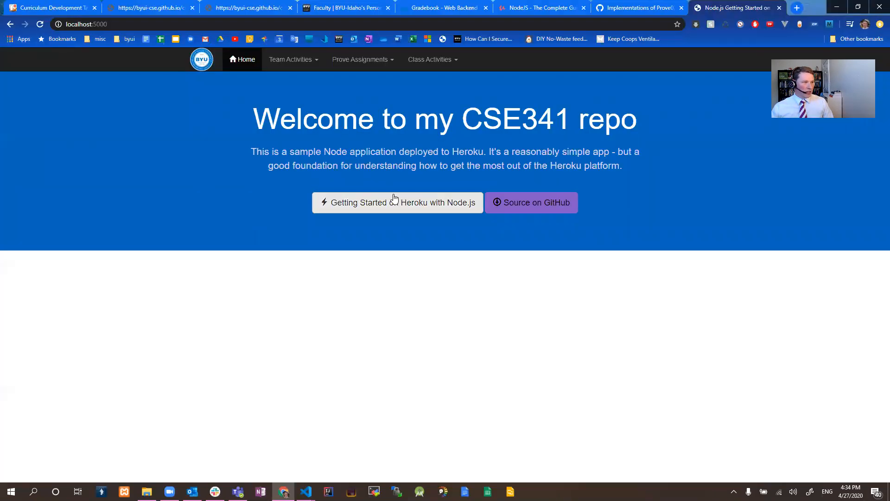
pyautogui.hotkey('alt', 'Tab')
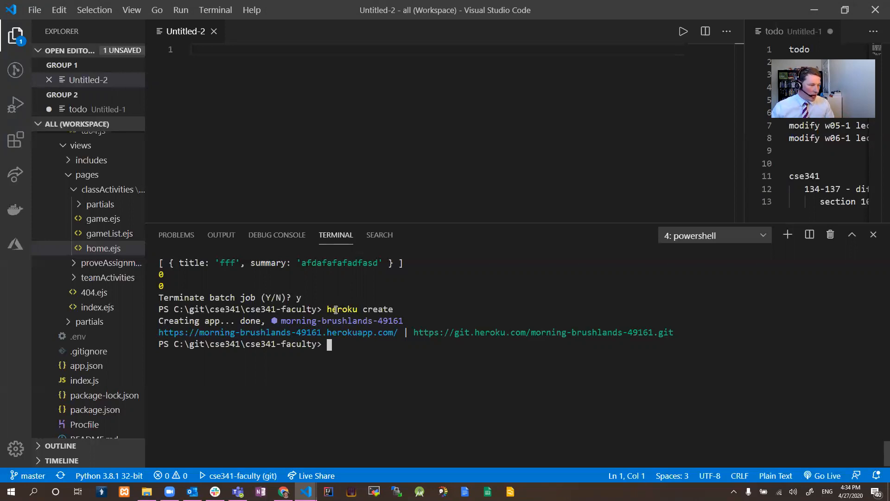
pyautogui.moveTo(304, 299); pyautogui.dragTo(171, 297)
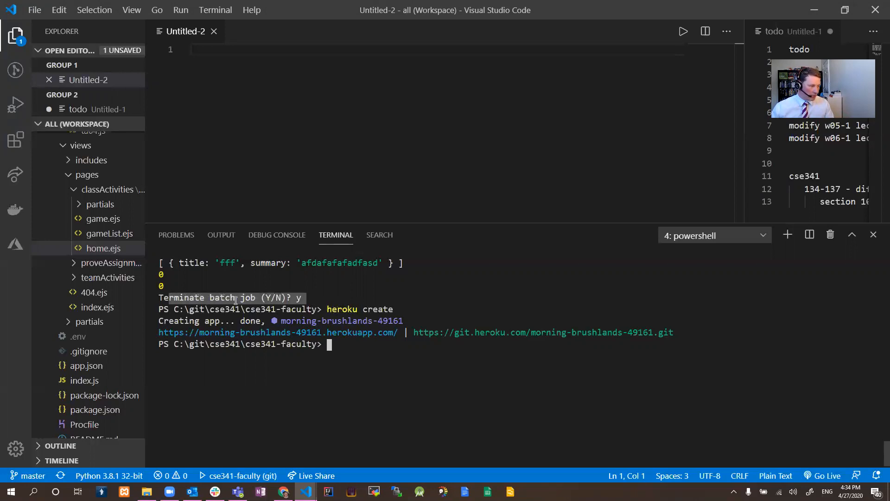
pyautogui.click(283, 301)
pyautogui.moveTo(316, 310); pyautogui.dragTo(246, 310)
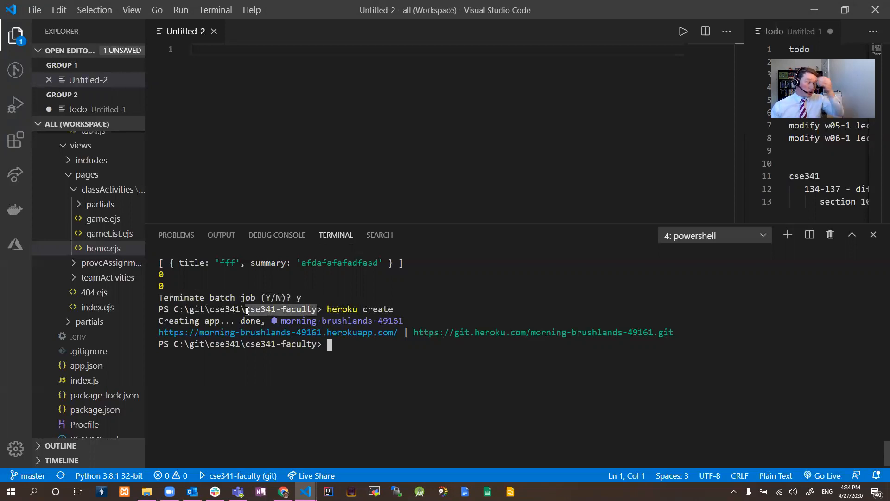
# Collapse the views, public and routes folders of the cse341-faculty project to show its root files.
pyautogui.click(65, 147)
pyautogui.scroll(10, 62, 164)
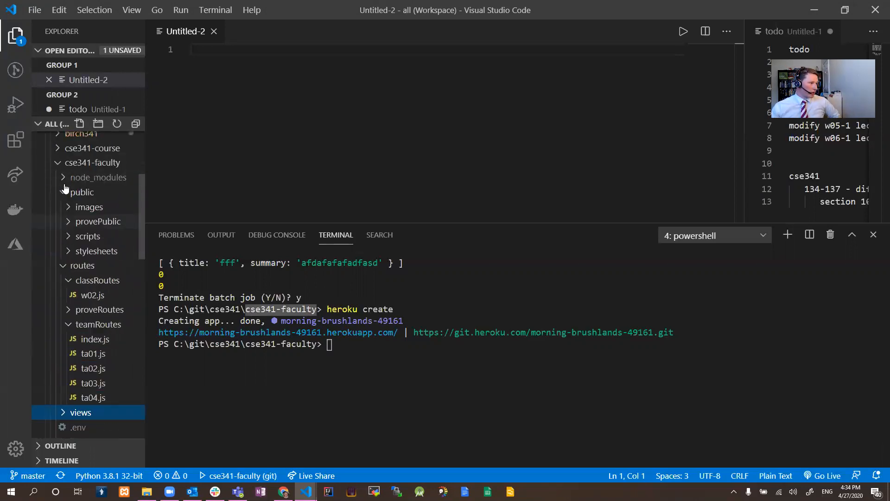
pyautogui.click(64, 260)
pyautogui.click(65, 275)
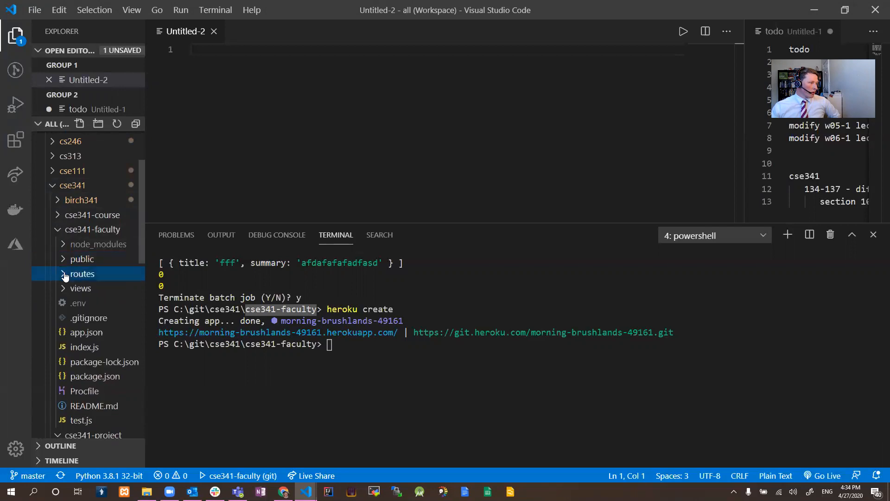
pyautogui.scroll(-1, 69, 250)
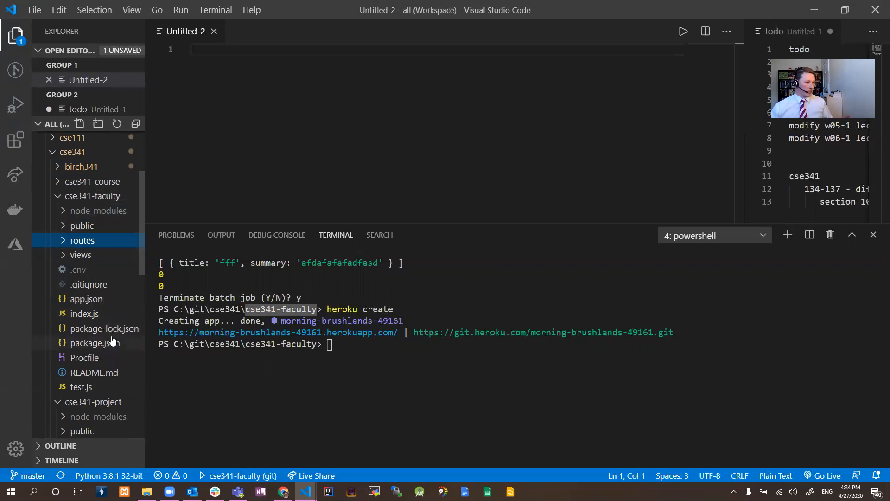
# Highlight the heroku create command in the terminal, then clear the selection.
pyautogui.click(352, 349)
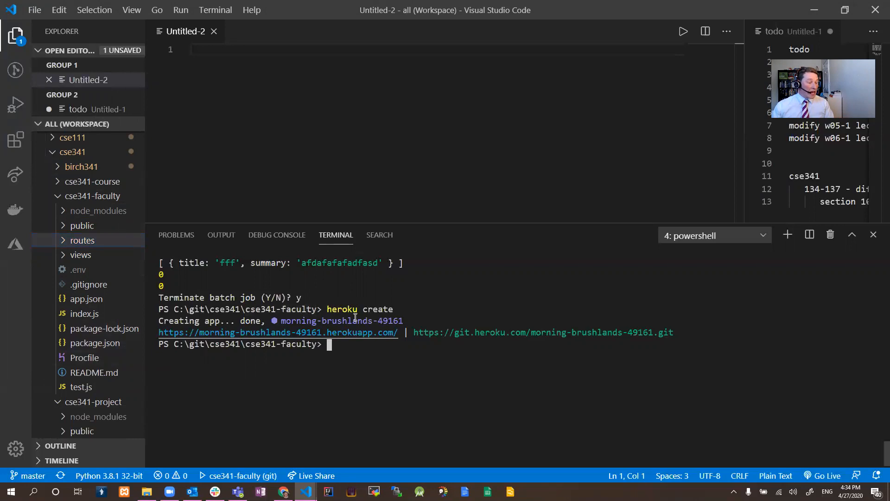
pyautogui.moveTo(327, 309); pyautogui.dragTo(386, 309)
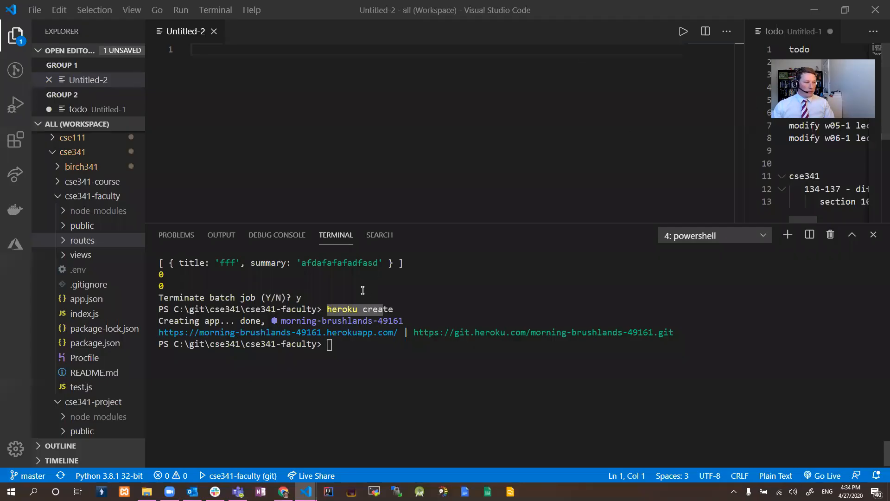
pyautogui.click(352, 355)
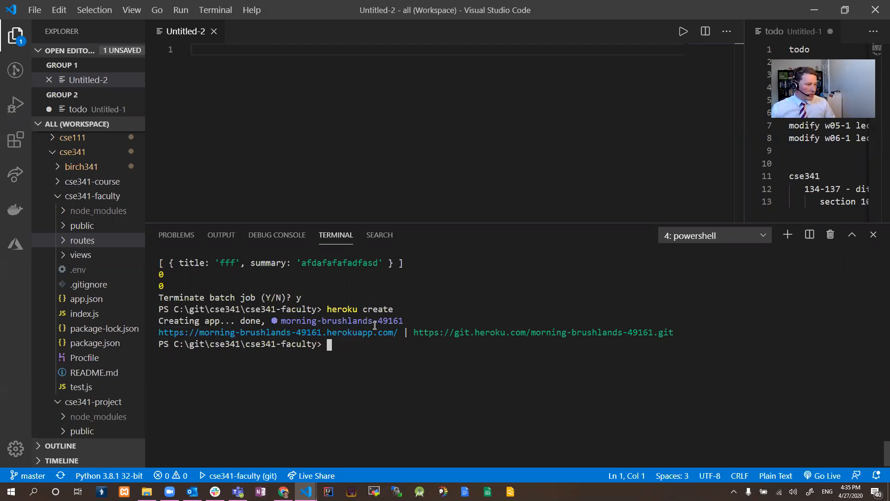
# Switch to Chrome, search the web for "heroku download" and open the Heroku CLI article's Download and install section.
pyautogui.click(284, 492)
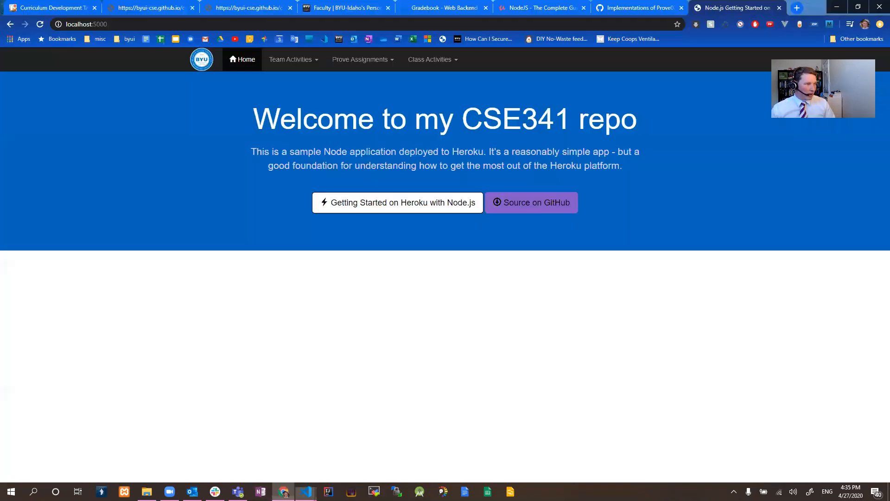
pyautogui.hotkey('ctrl', 't')
pyautogui.write('heroku')
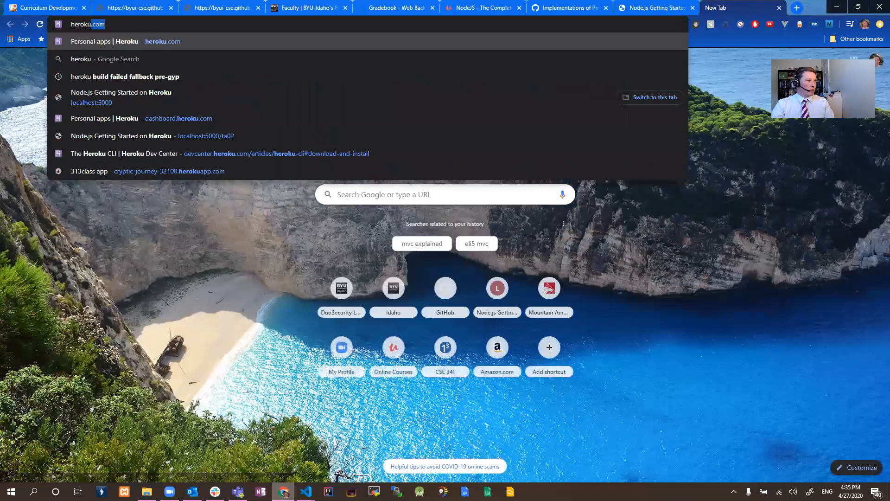
pyautogui.write(' download')
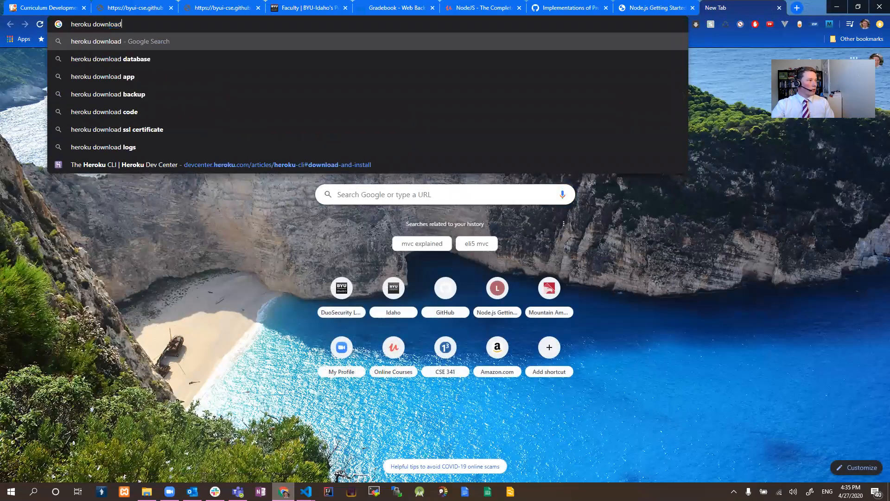
pyautogui.press('Return')
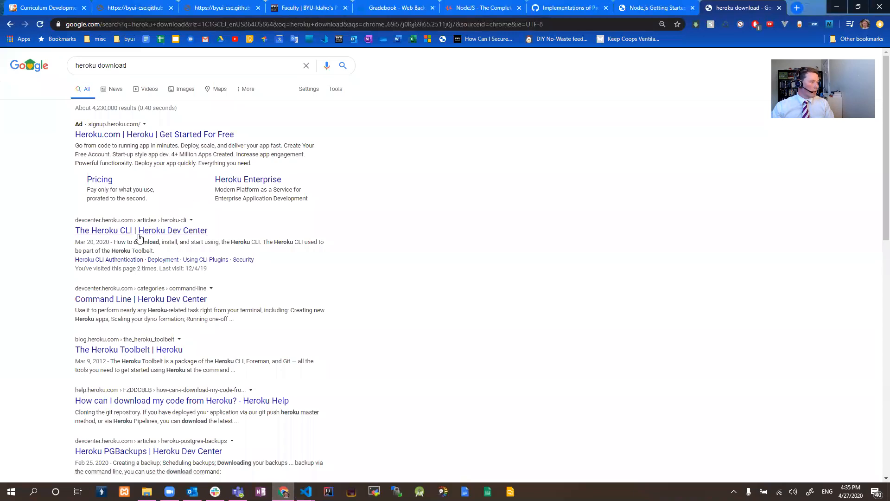
pyautogui.click(138, 231)
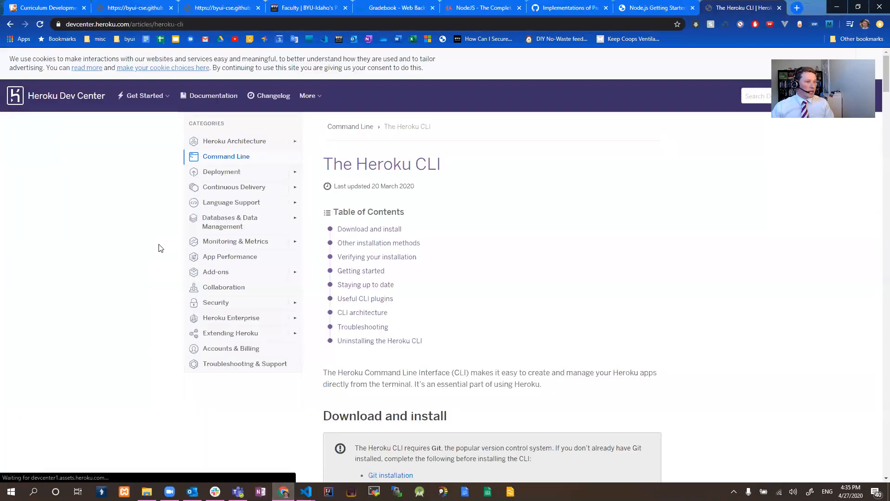
pyautogui.click(349, 230)
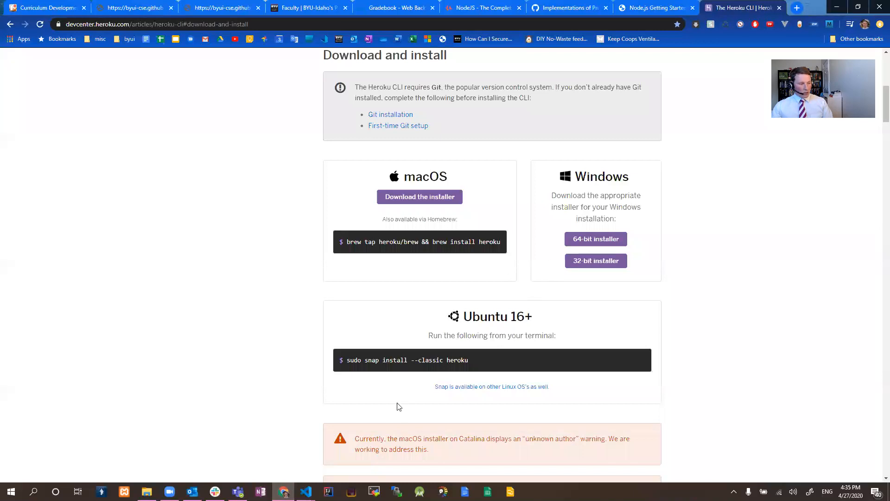
# Check the system Path environment variable for the C:\Program Files\heroku\bin entry and close the system dialogs.
pyautogui.press('super')
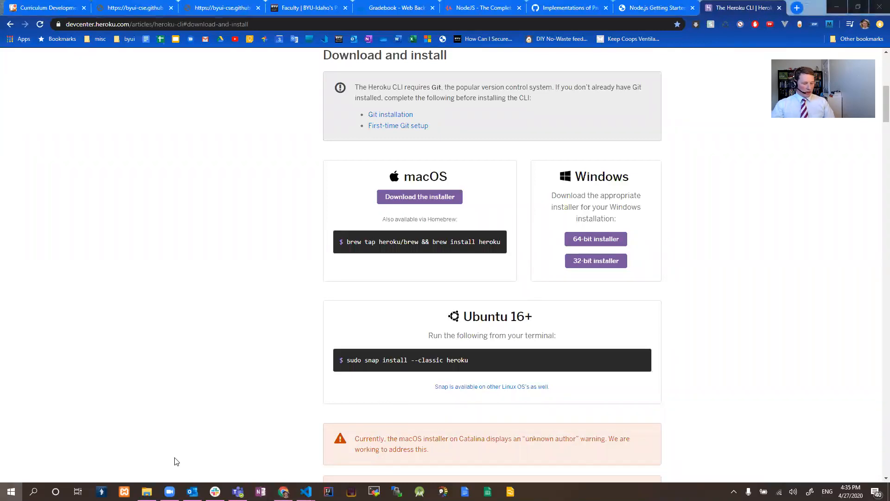
pyautogui.write('path')
pyautogui.click(131, 260)
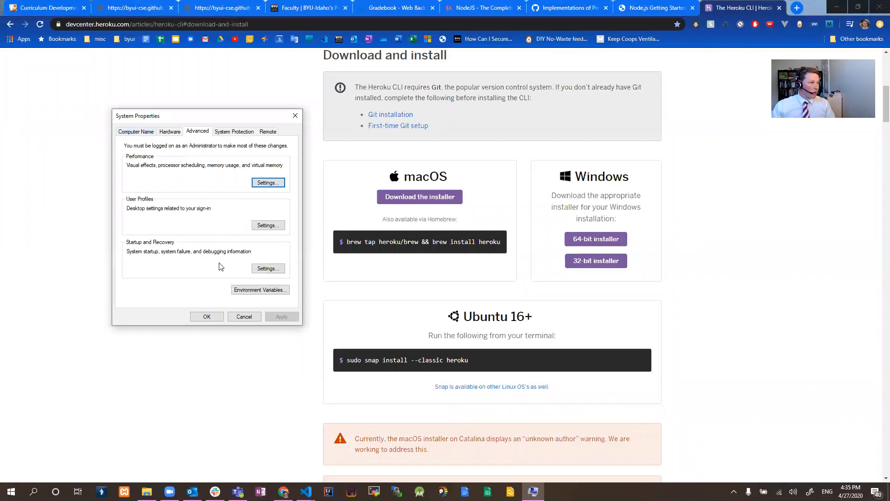
pyautogui.click(234, 293)
pyautogui.doubleClick(322, 313)
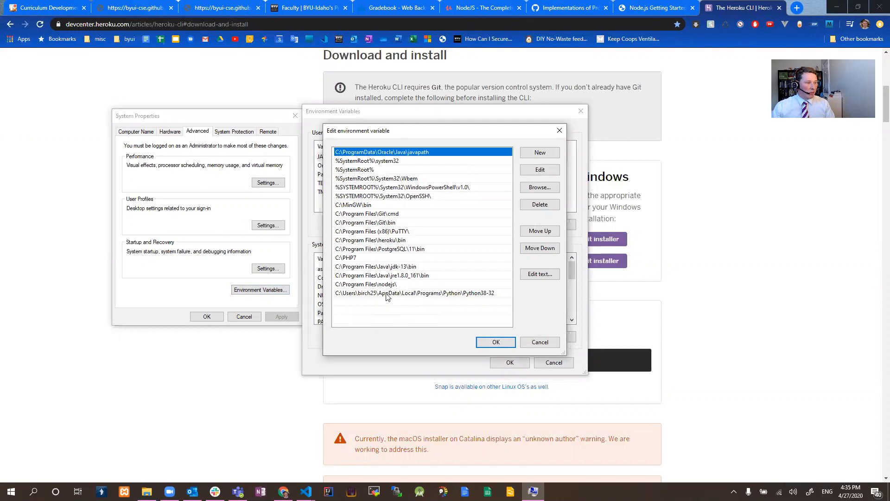
pyautogui.click(389, 241)
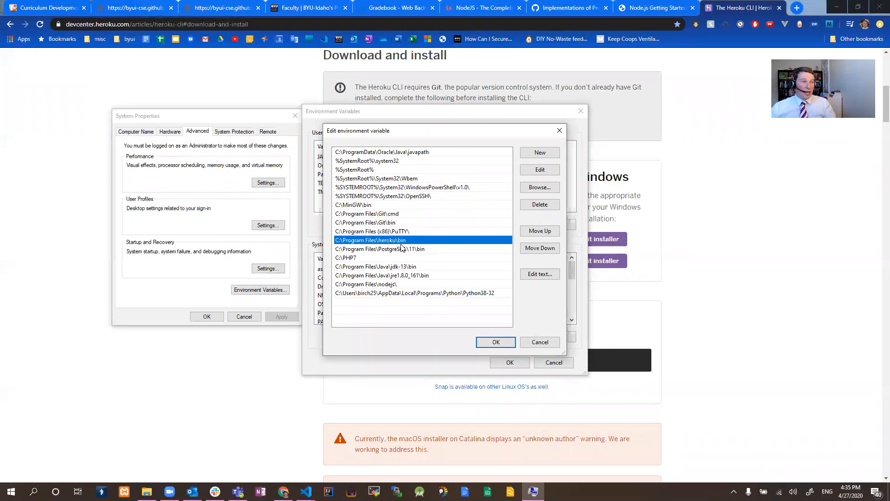
pyautogui.click(496, 342)
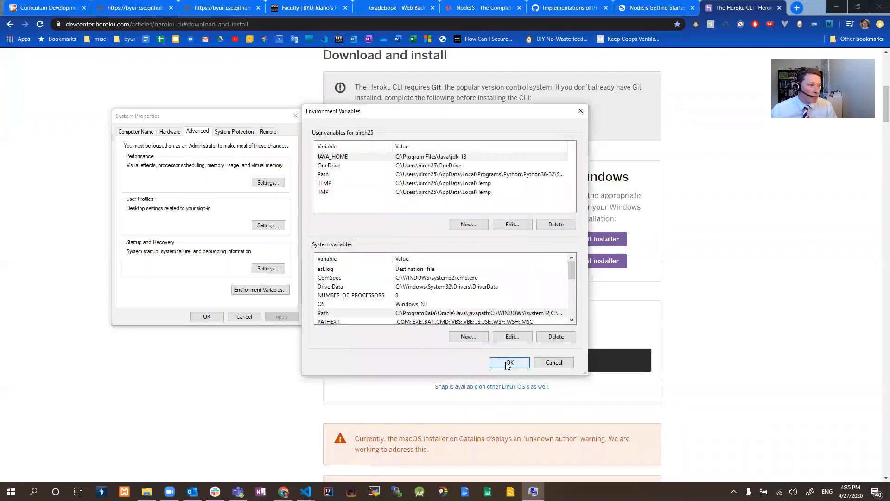
pyautogui.click(509, 363)
pyautogui.click(204, 317)
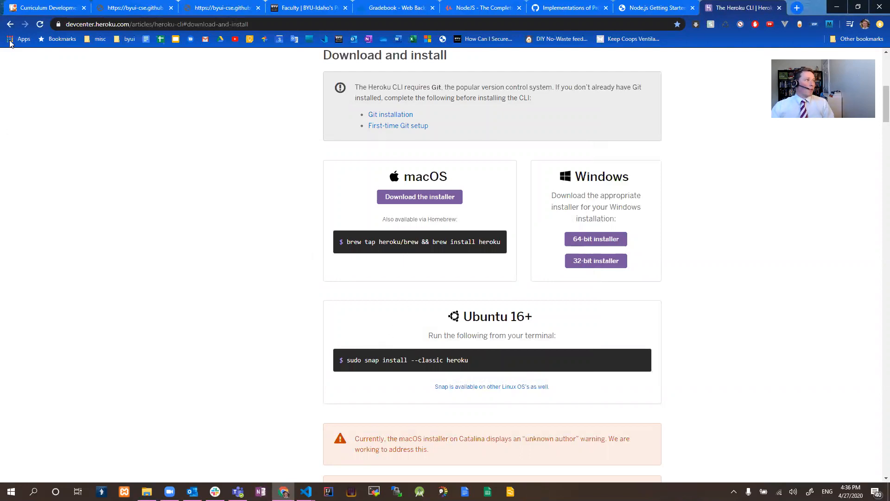
# Return to the start of the Heroku CLI article and find "login" on the page.
pyautogui.click(11, 24)
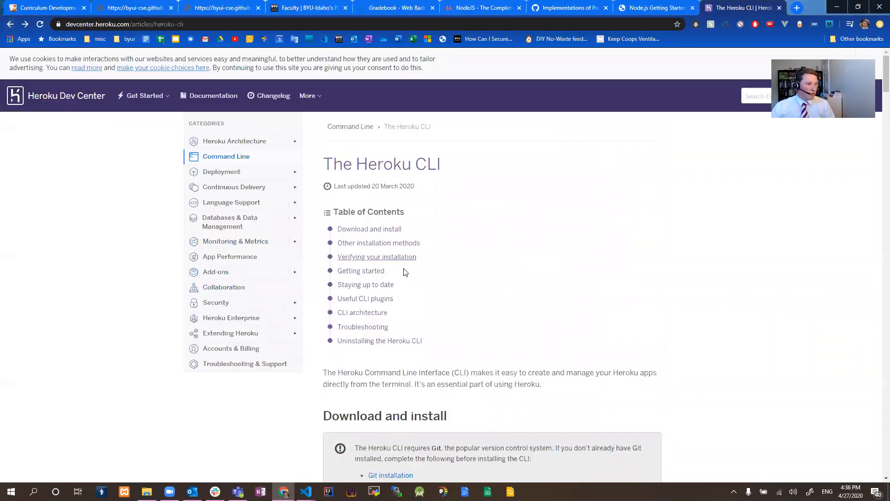
pyautogui.hotkey('ctrl', 'f')
pyautogui.write('lo')
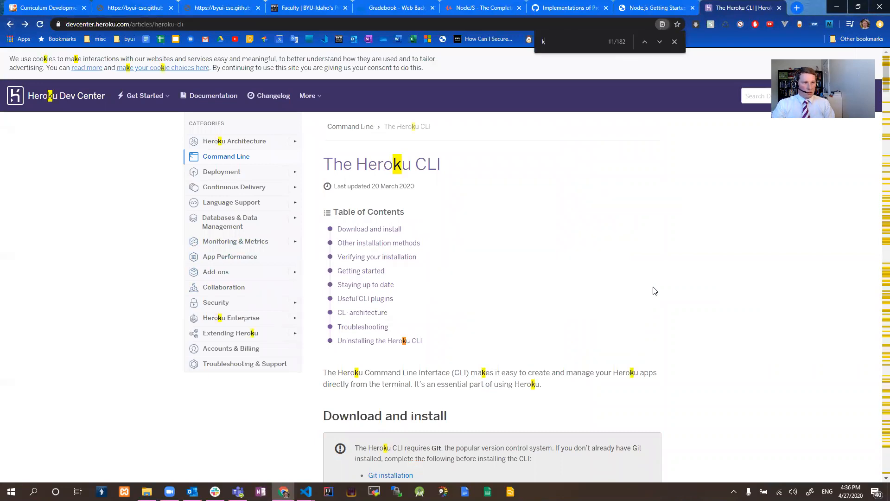
pyautogui.write('gin')
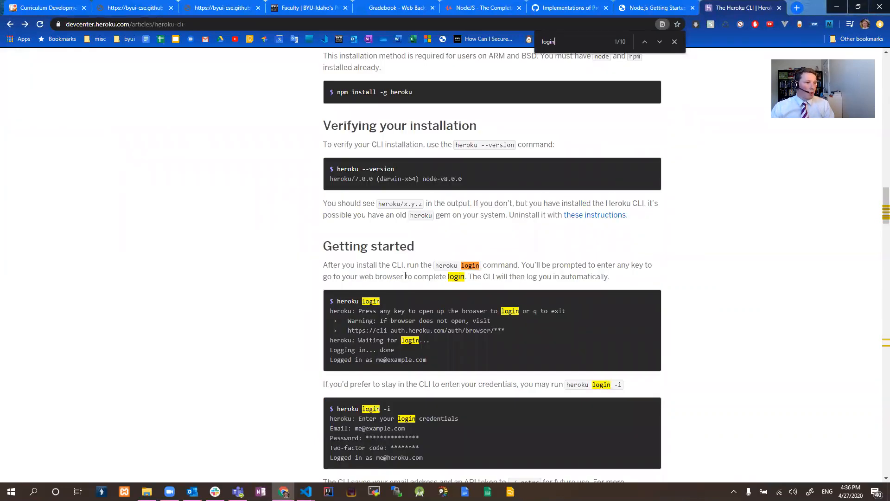
# Locate the npm install -g heroku command in the article's npm section.
pyautogui.scroll(5, 407, 119)
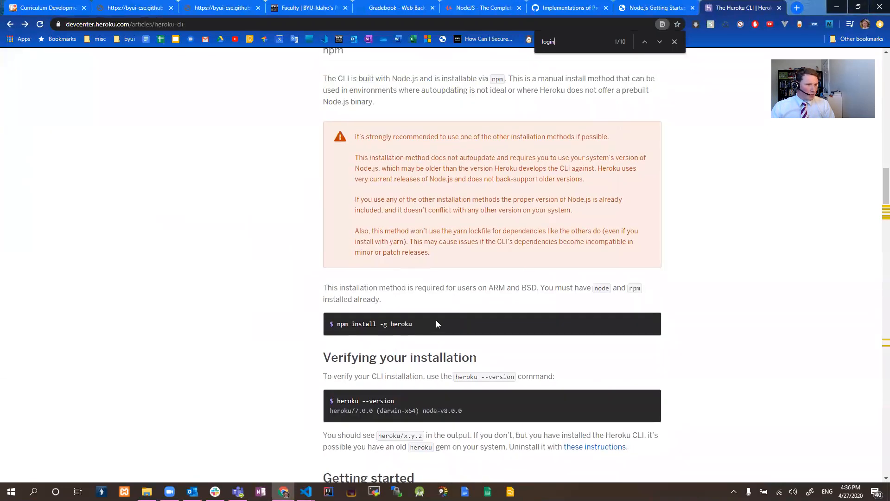
pyautogui.moveTo(411, 332); pyautogui.dragTo(336, 325)
pyautogui.click(427, 342)
# Switch to the "all" workspace in Visual Studio Code and run npm install -g heroku in the cse341-faculty terminal.
pyautogui.click(307, 491)
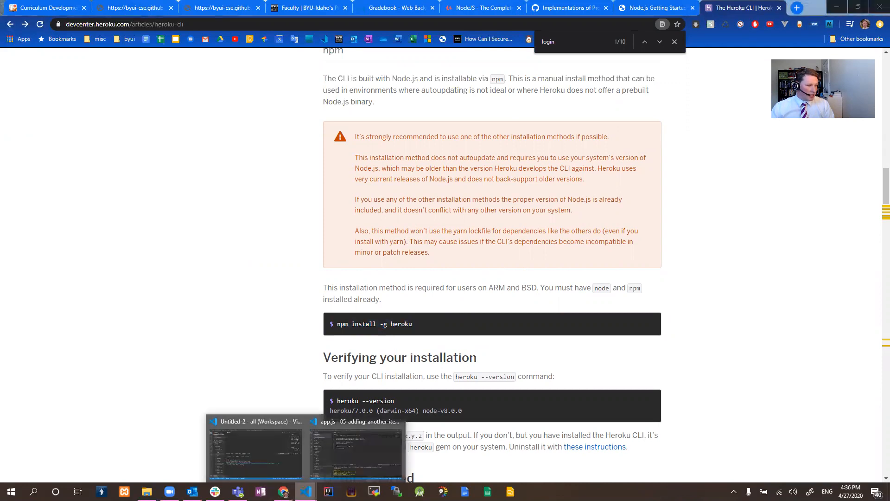
pyautogui.click(335, 449)
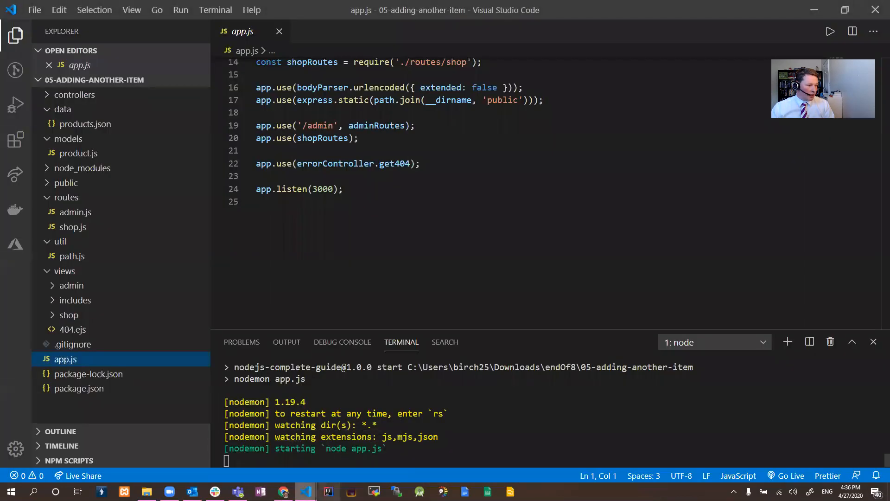
pyautogui.click(306, 492)
pyautogui.click(263, 470)
pyautogui.write('heroku install')
pyautogui.press('BackSpace')
pyautogui.press('BackSpace')
pyautogui.press('BackSpace')
pyautogui.press('BackSpace')
pyautogui.press('BackSpace')
pyautogui.press('BackSpace')
pyautogui.press('BackSpace')
pyautogui.press('BackSpace')
pyautogui.press('BackSpace')
pyautogui.press('BackSpace')
pyautogui.press('BackSpace')
pyautogui.press('BackSpace')
pyautogui.press('BackSpace')
pyautogui.press('BackSpace')
pyautogui.write('npm install -g heroku')
pyautogui.press('Return')
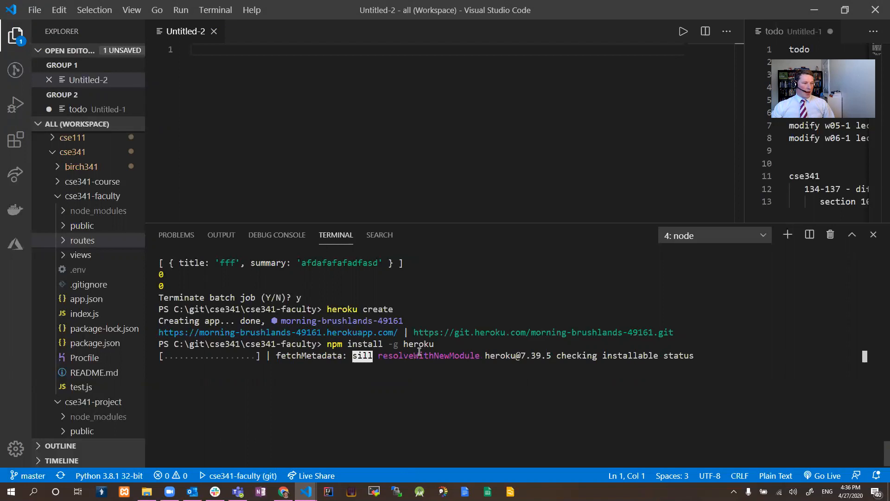
pyautogui.moveTo(435, 346); pyautogui.dragTo(327, 345)
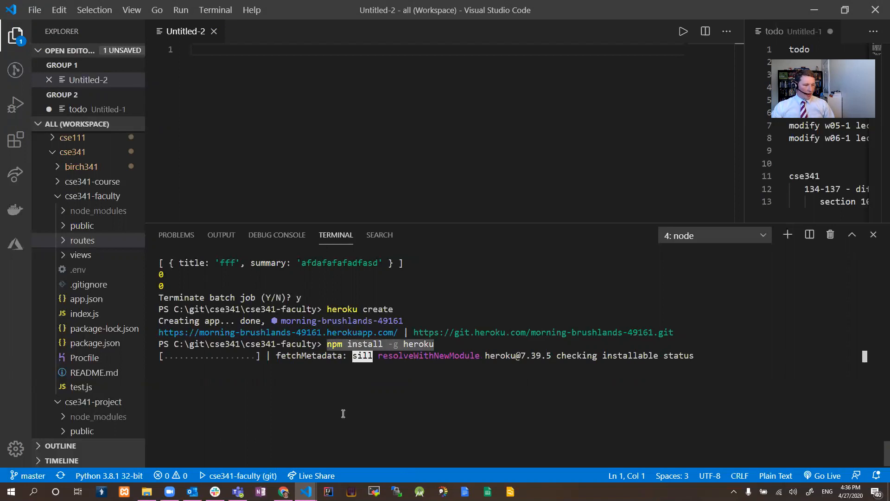
# Examine the article's heroku --version and heroku login instructions in Chrome while checking the installation's progress in Visual Studio Code.
pyautogui.hotkey('alt', 'Tab')
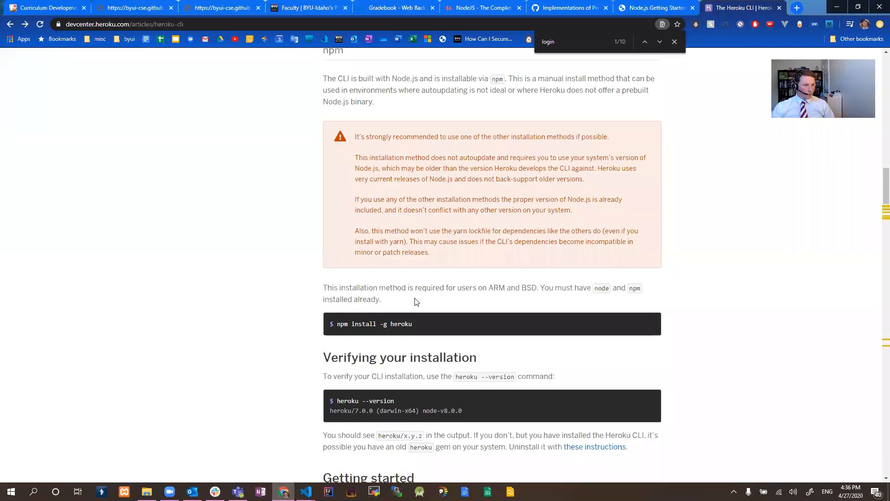
pyautogui.scroll(-2, 414, 302)
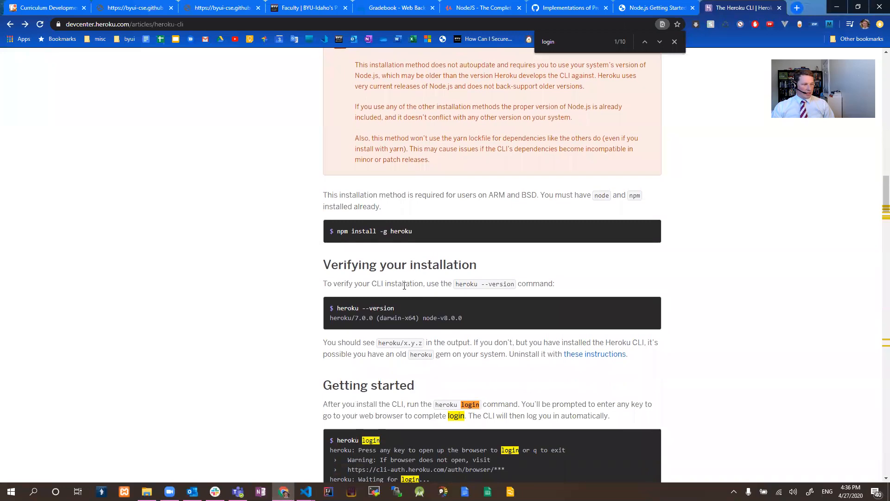
pyautogui.hotkey('alt', 'Tab')
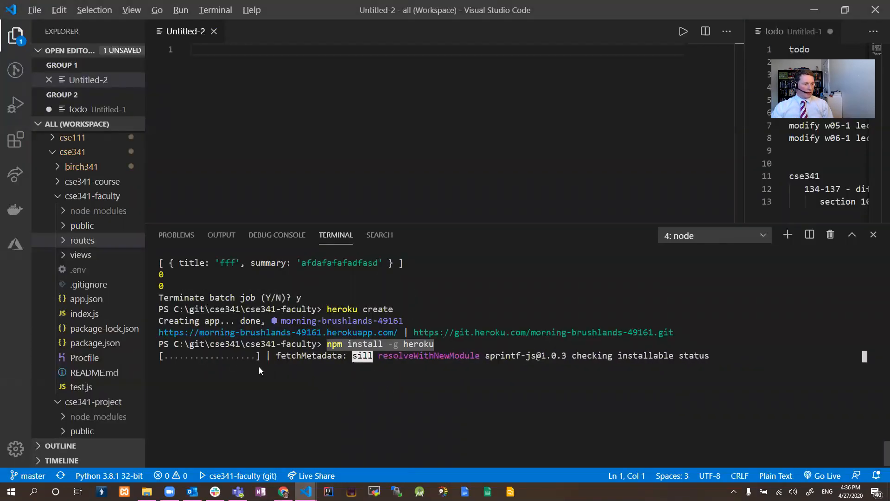
pyautogui.hotkey('alt', 'Tab')
pyautogui.moveTo(393, 308); pyautogui.dragTo(360, 310)
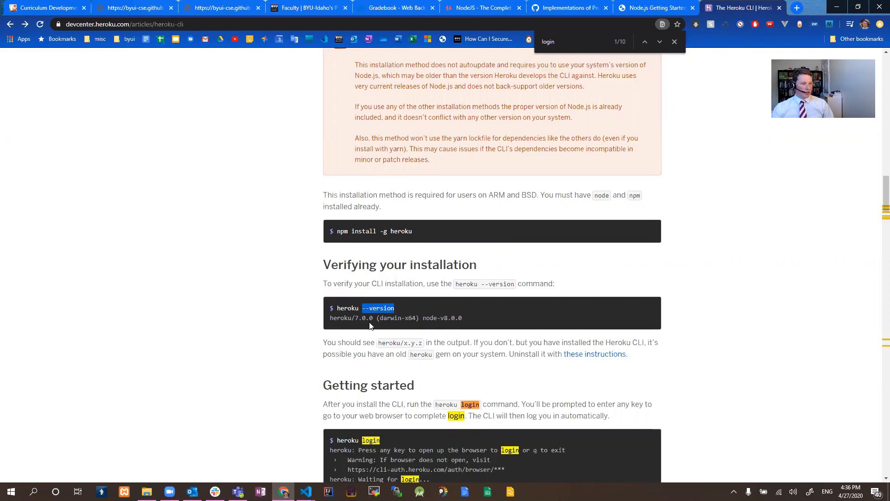
pyautogui.scroll(-1, 371, 319)
pyautogui.click(365, 262)
pyautogui.hotkey('alt', 'Tab')
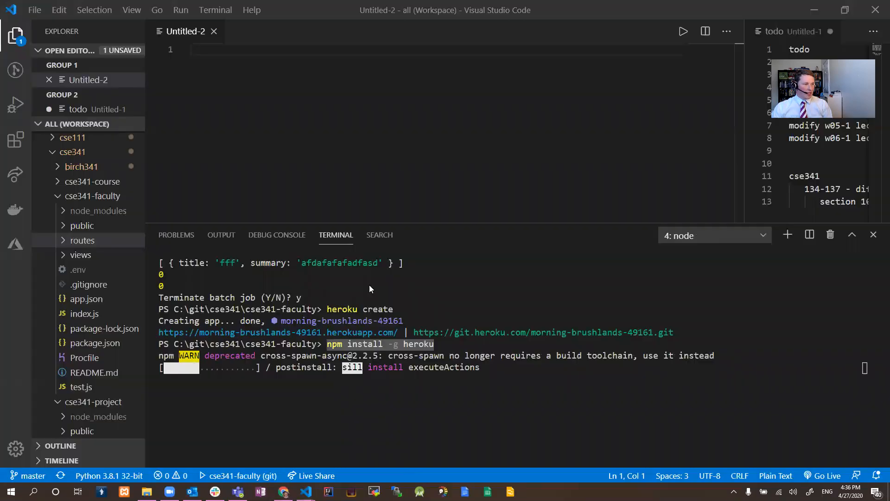
# Point out the article's heroku --version command in Chrome and the earlier heroku create command in the Visual Studio Code terminal.
pyautogui.hotkey('alt', 'Tab')
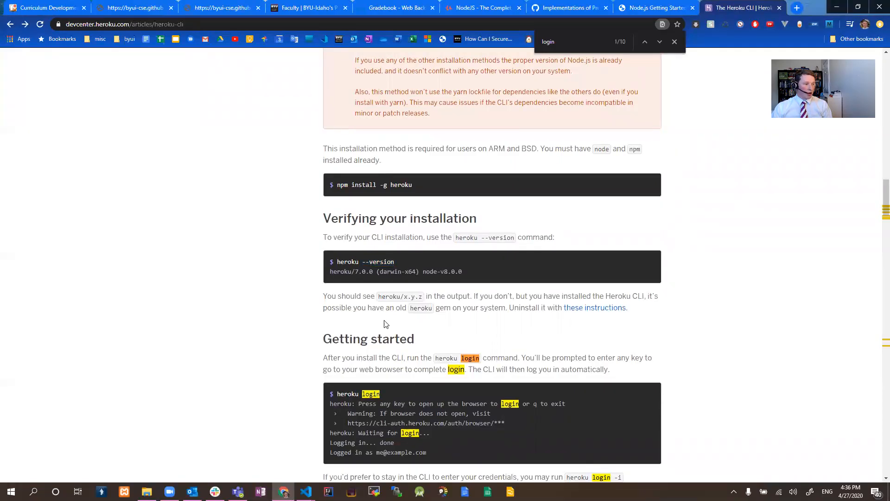
pyautogui.moveTo(393, 262); pyautogui.dragTo(339, 264)
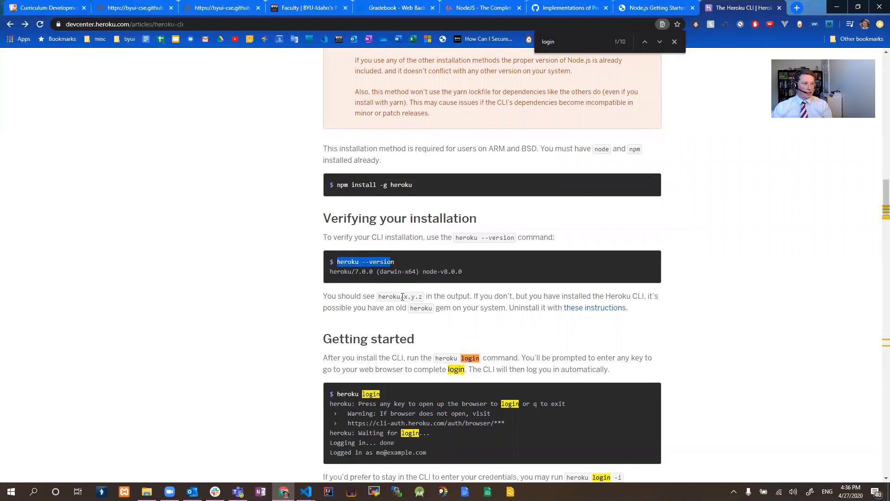
pyautogui.scroll(-2, 406, 308)
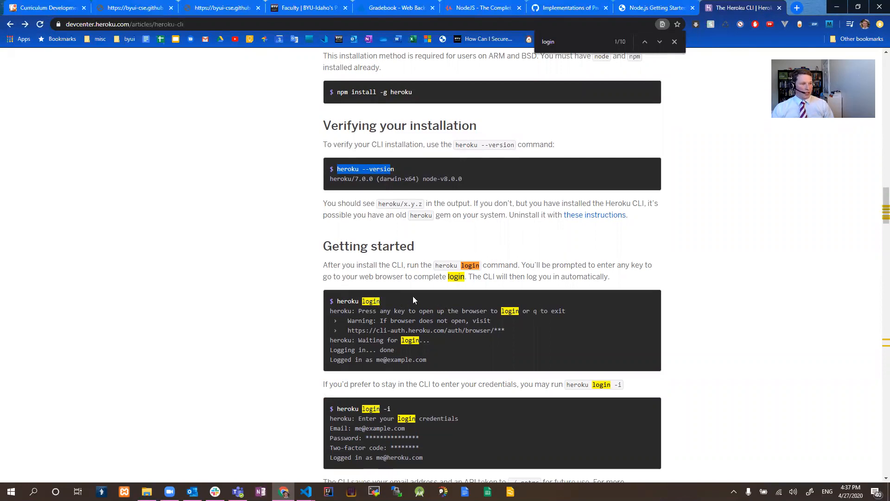
pyautogui.hotkey('alt', 'Tab')
pyautogui.moveTo(394, 309); pyautogui.dragTo(327, 310)
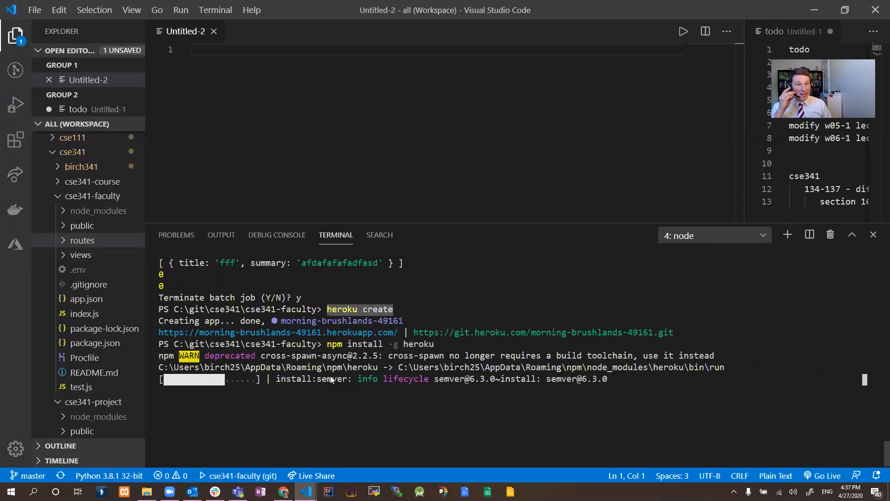
# Run heroku login in the cse341-faculty terminal.
pyautogui.click(393, 402)
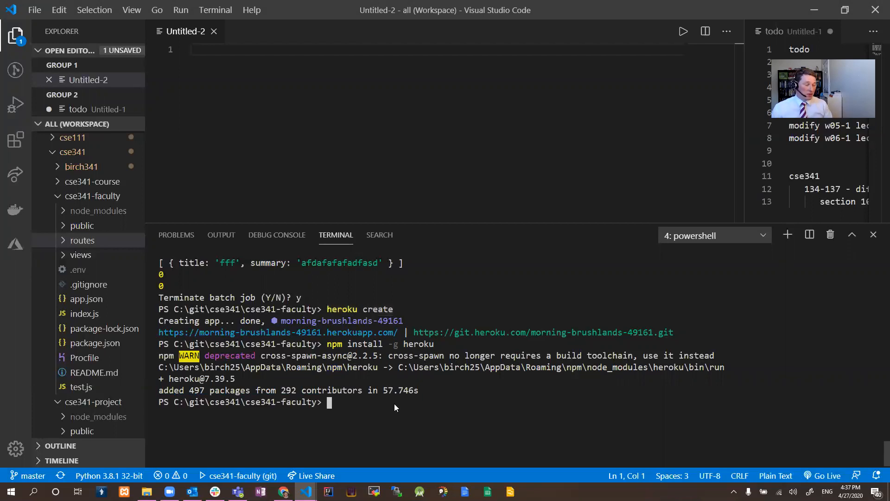
pyautogui.write('heroku login')
pyautogui.press('Return')
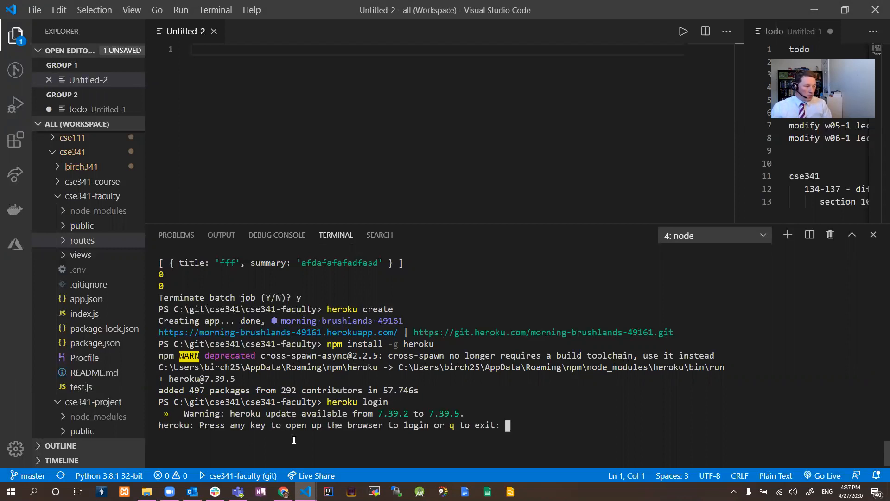
# Launch the Heroku login page in the browser, authorize the CLI login and close the page.
pyautogui.press('Return')
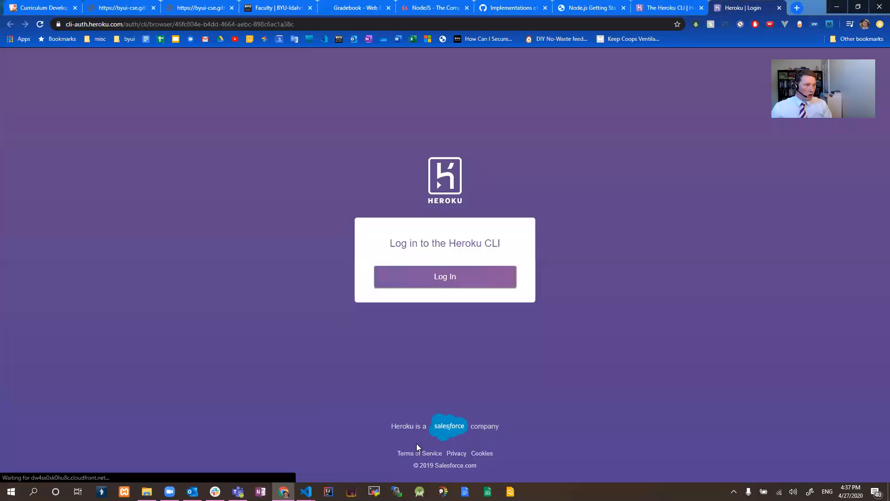
pyautogui.click(459, 270)
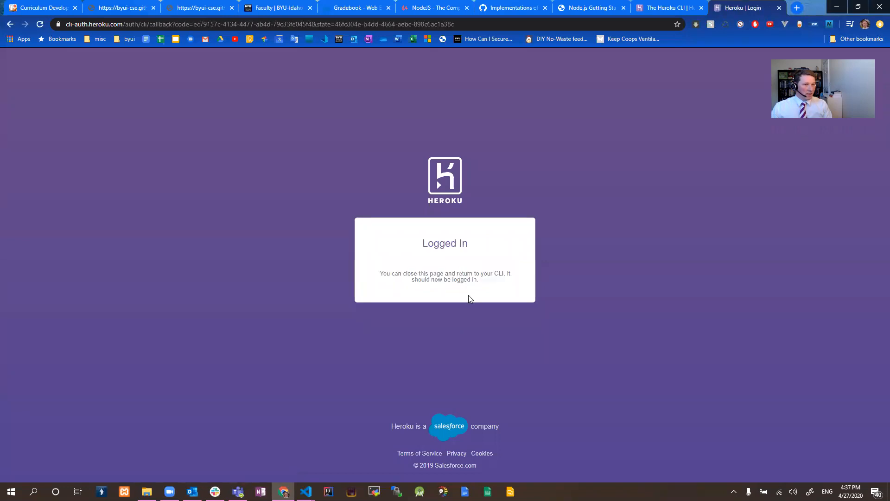
pyautogui.hotkey('ctrl', 'w')
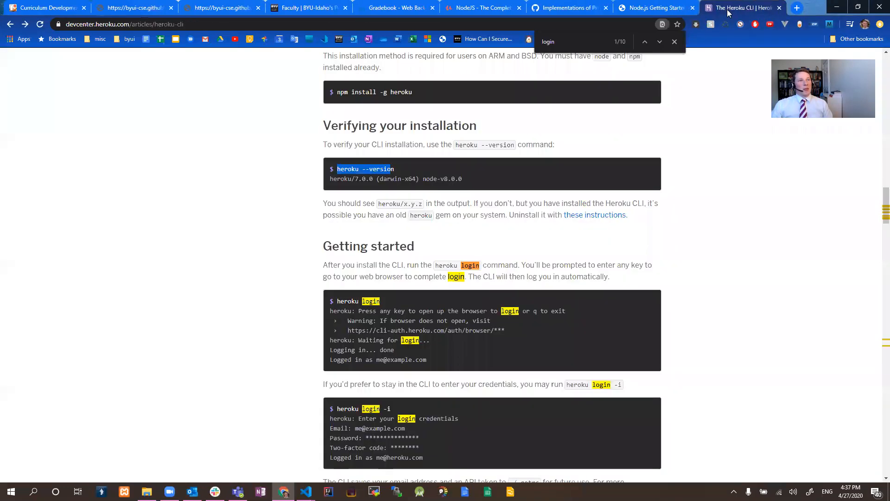
# Locate the heroku create command in the article's Getting started section.
pyautogui.click(741, 331)
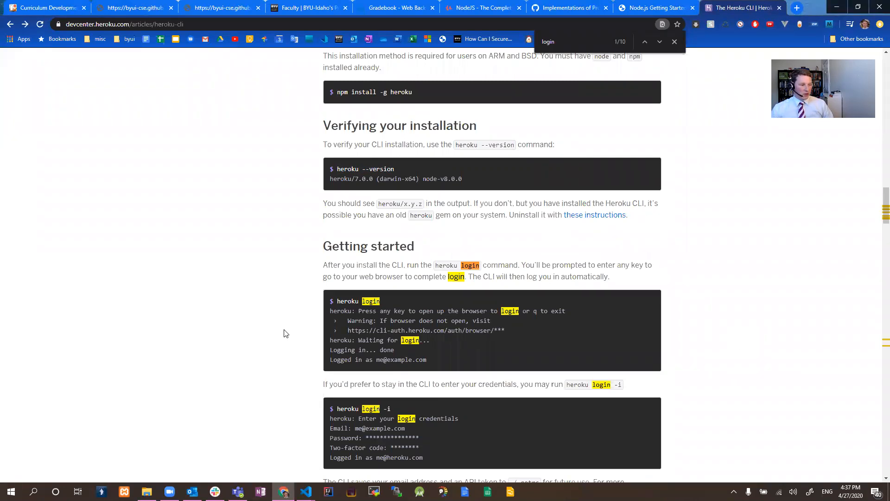
pyautogui.scroll(-2, 371, 339)
pyautogui.scroll(-1, 387, 335)
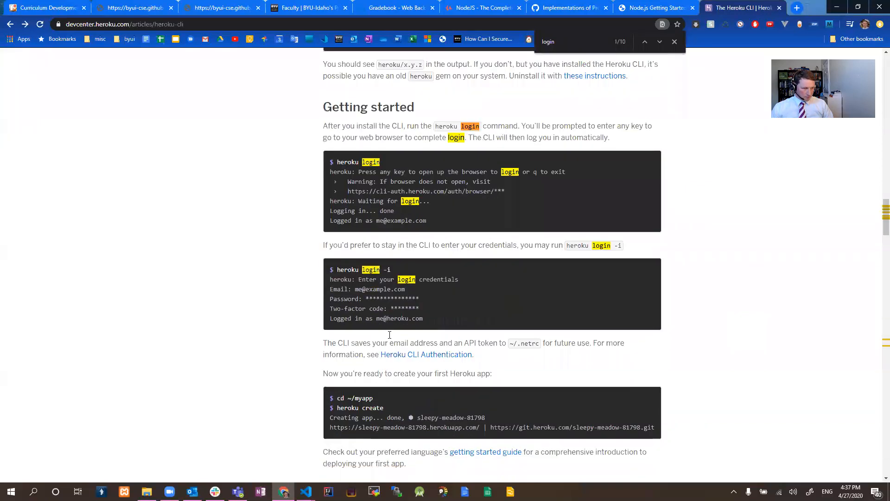
pyautogui.scroll(-2, 507, 325)
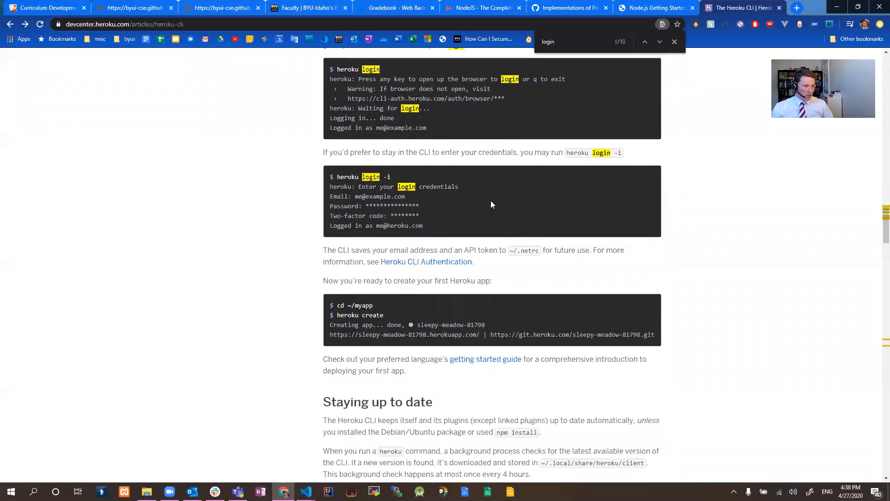
pyautogui.scroll(-9, 491, 200)
pyautogui.scroll(9, 492, 205)
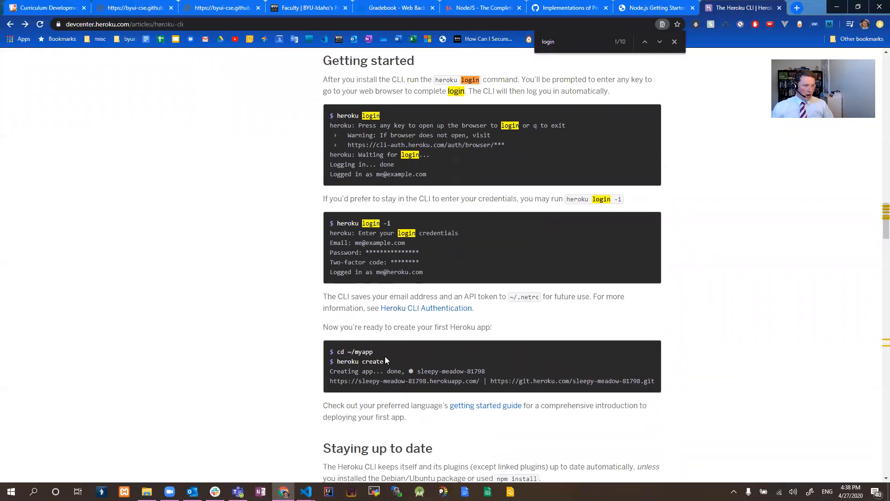
pyautogui.moveTo(385, 360); pyautogui.dragTo(344, 363)
pyautogui.click(437, 369)
# Switch to Visual Studio Code and open the morning-brushlands-49161.herokuapp.com link from the terminal in the browser.
pyautogui.hotkey('alt', 'Tab')
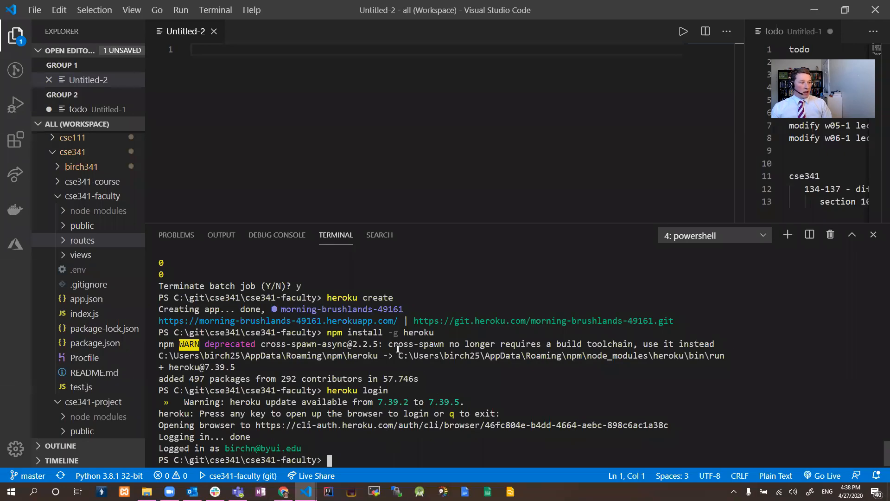
pyautogui.hotkey('alt', 'Tab')
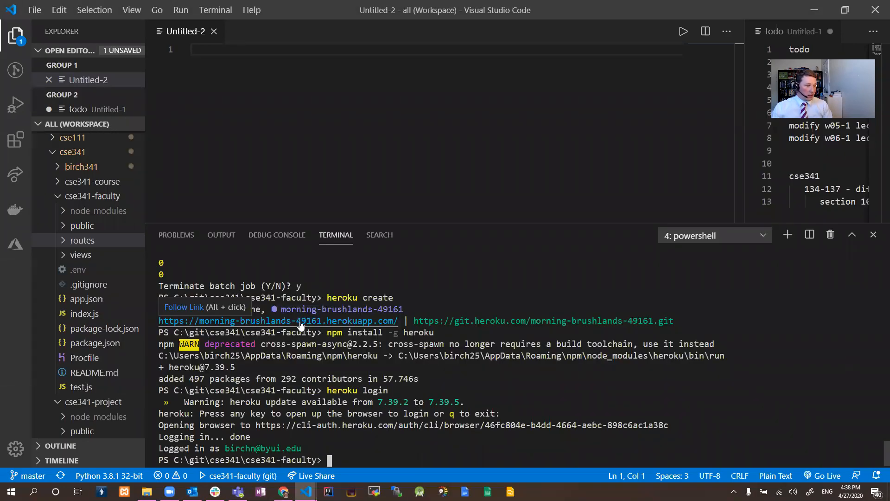
pyautogui.keyDown('alt'); pyautogui.click(300, 324); pyautogui.keyUp('alt')
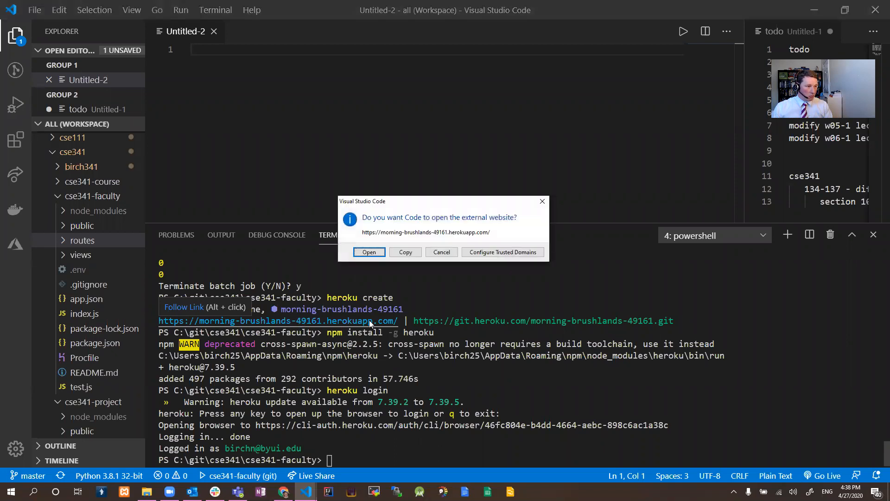
pyautogui.click(372, 255)
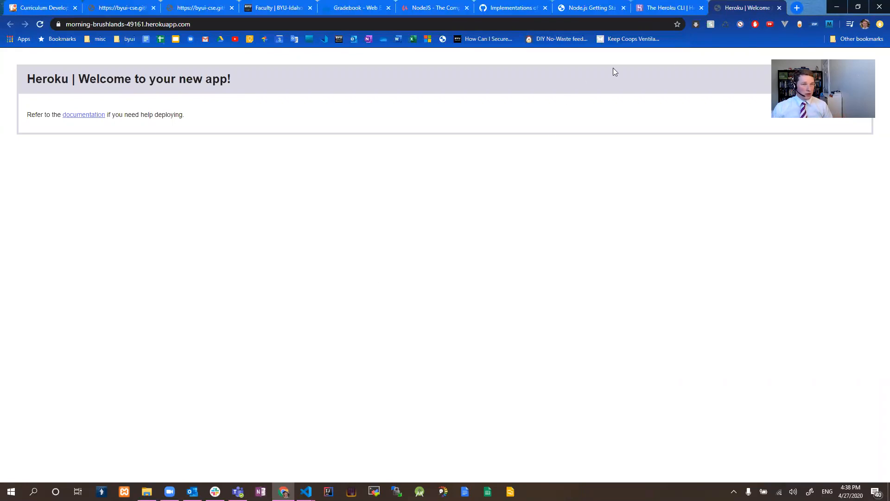
# Go to the Heroku dashboard in a new browser tab and open the morning-brushlands-49161 app.
pyautogui.click(668, 8)
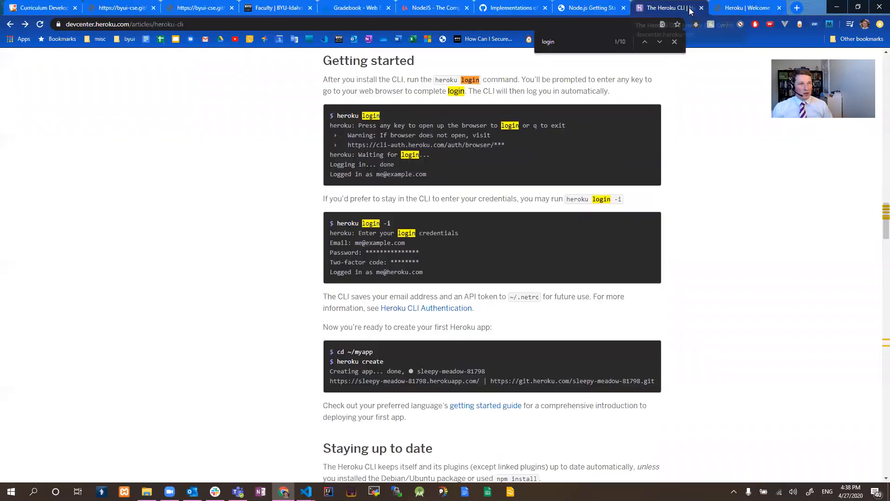
pyautogui.click(797, 7)
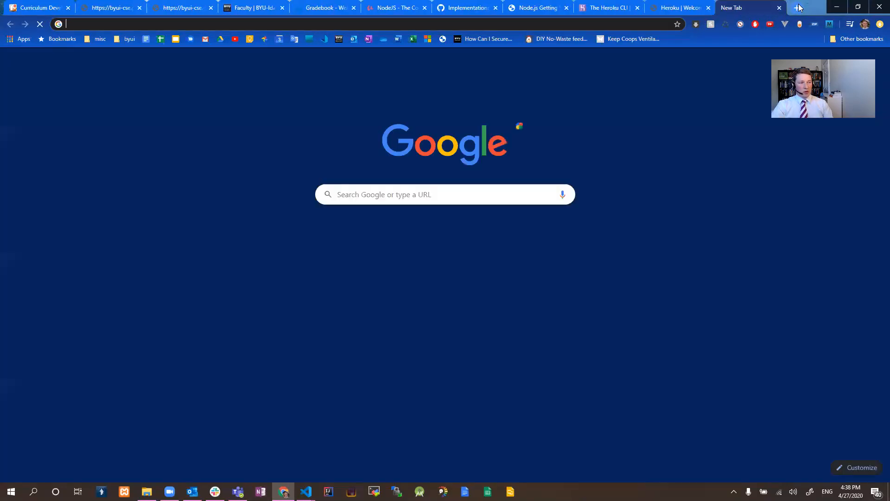
pyautogui.write('heroku')
pyautogui.press('Return')
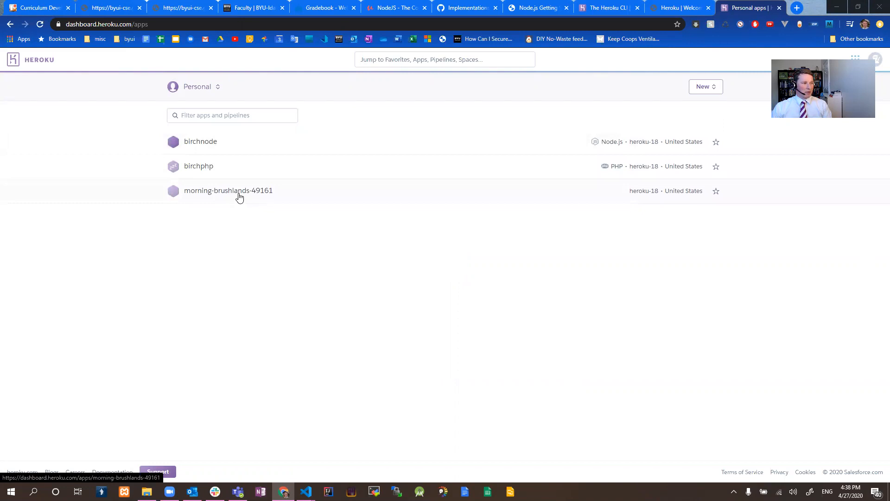
pyautogui.click(222, 192)
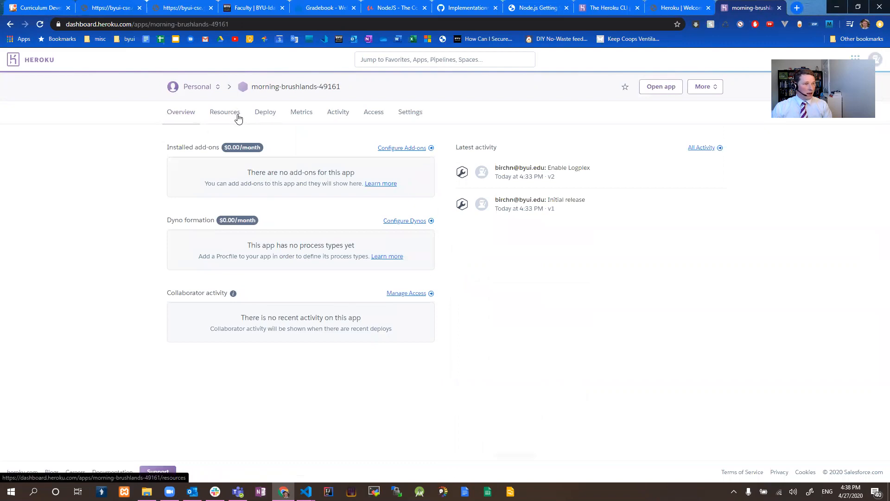
# Open the morning-brushlands-49161 app's settings and examine its app name and Heroku git URL.
pyautogui.click(414, 115)
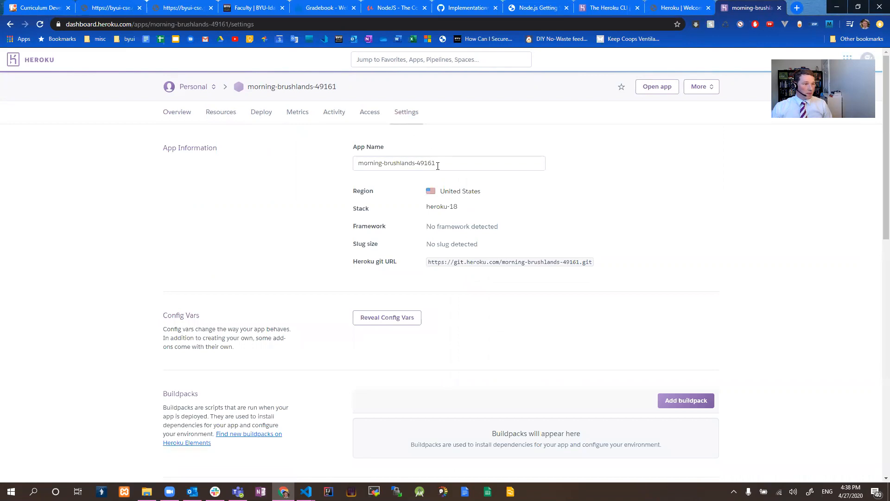
pyautogui.moveTo(437, 166); pyautogui.dragTo(333, 170)
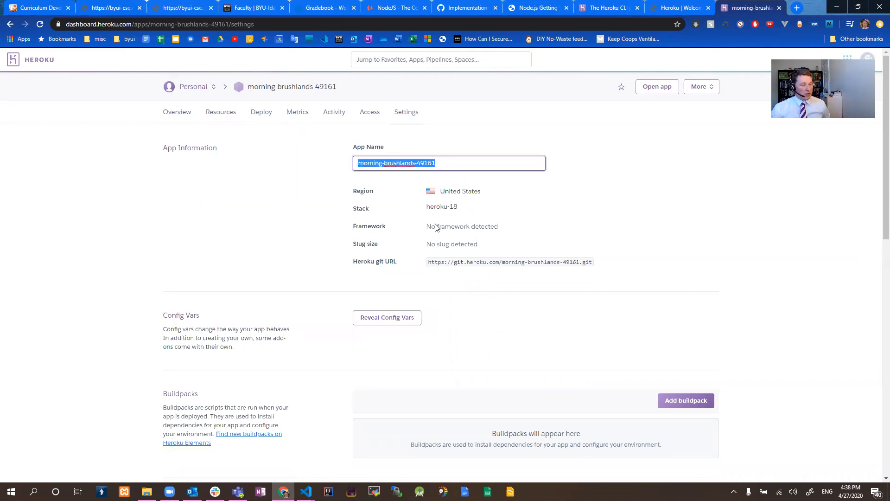
pyautogui.click(478, 263)
pyautogui.moveTo(431, 263); pyautogui.dragTo(614, 272)
pyautogui.click(614, 279)
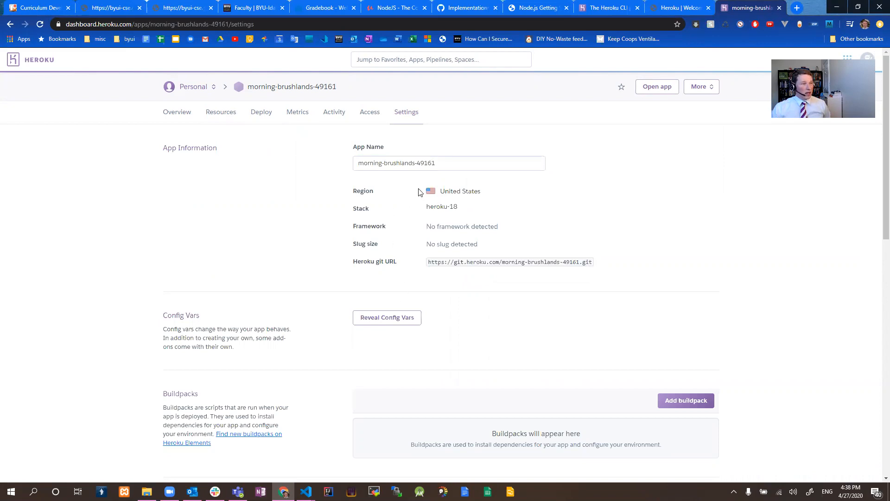
# Try to rename the morning-brushlands-49161 app as cse341Demo in its settings.
pyautogui.click(452, 162)
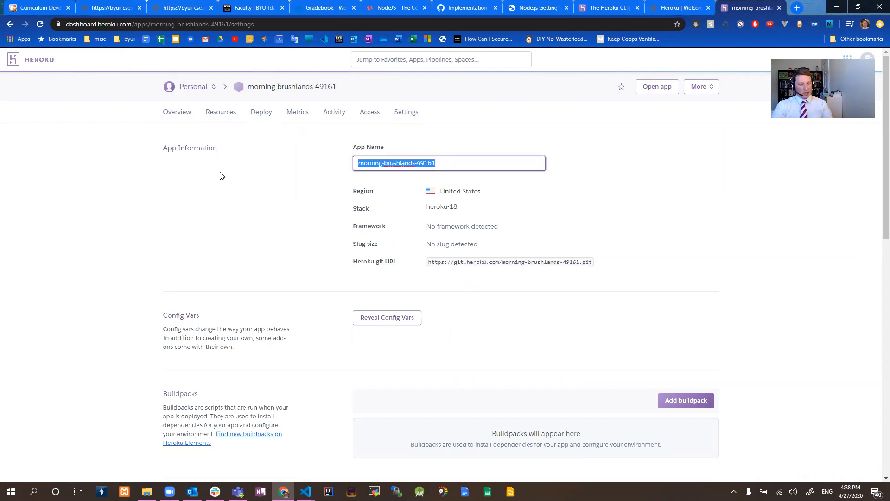
pyautogui.write('cse341-birchDemo')
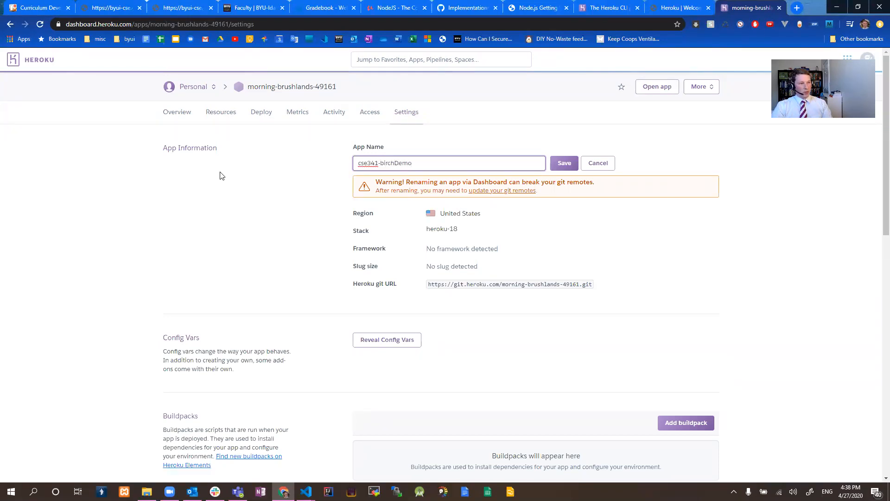
pyautogui.press('Return')
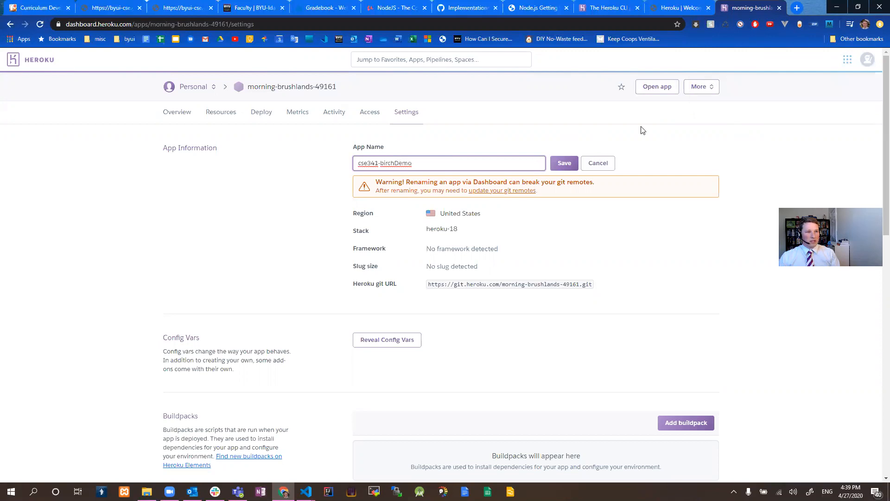
pyautogui.moveTo(412, 165); pyautogui.dragTo(379, 166)
pyautogui.write('Demo')
pyautogui.click(564, 163)
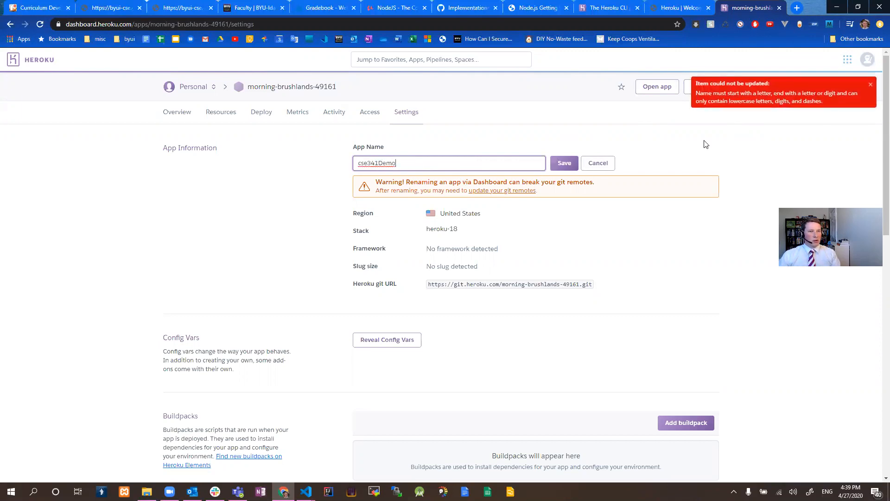
# Correct the app name to all-lowercase cse341demo, save it, and select the app's Heroku git URL.
pyautogui.click(381, 163)
pyautogui.press('BackSpace')
pyautogui.write('d')
pyautogui.click(563, 164)
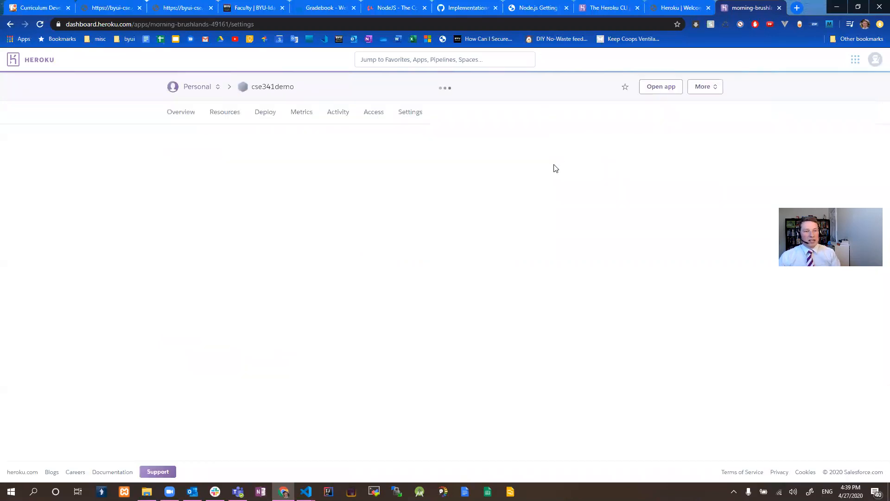
pyautogui.moveTo(398, 164); pyautogui.dragTo(356, 171)
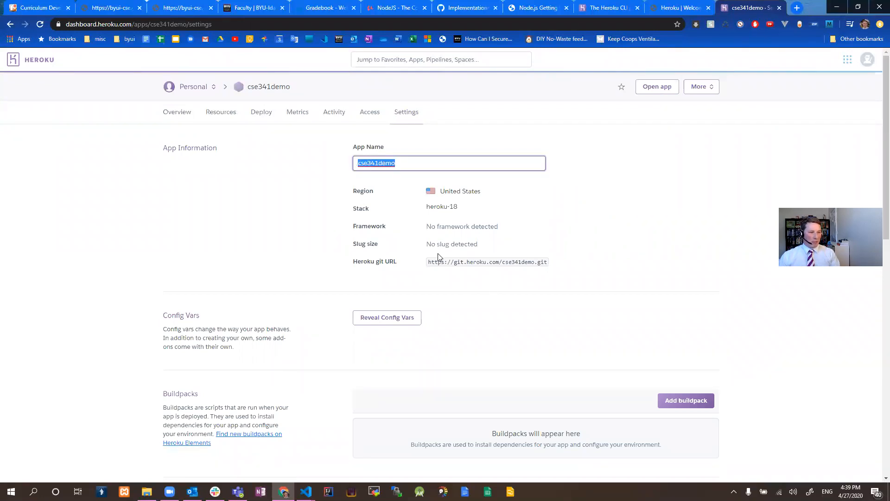
pyautogui.moveTo(428, 262); pyautogui.dragTo(550, 263)
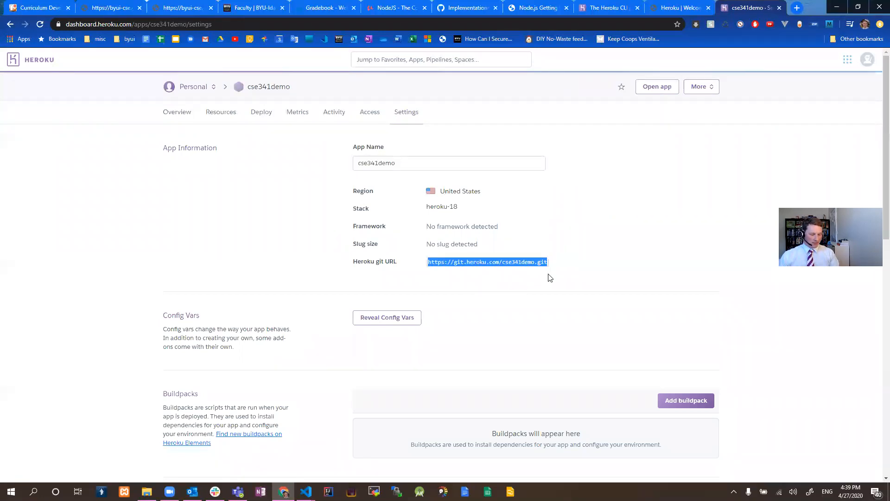
# Switch to Visual Studio Code, run git remote -v in the terminal and examine the origin and heroku remotes.
pyautogui.hotkey('alt', 'Tab')
pyautogui.hotkey('alt', 'Tab')
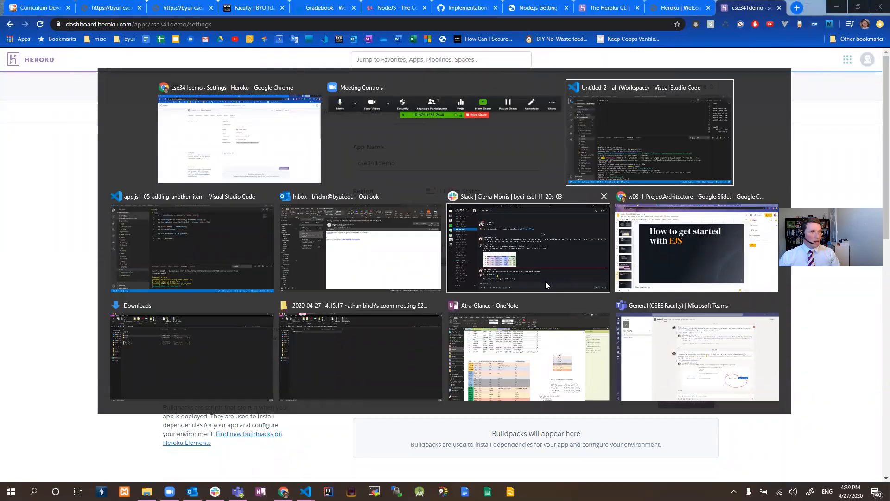
pyautogui.write('git remote -v')
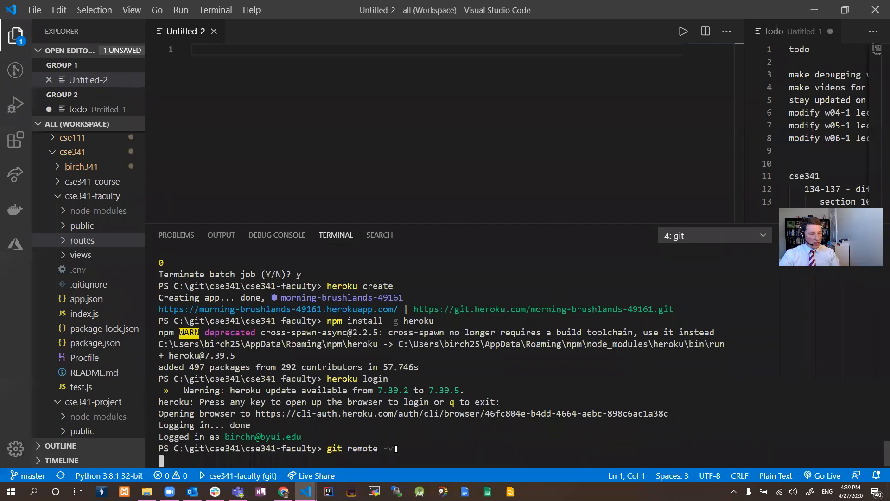
pyautogui.press('Return')
pyautogui.moveTo(477, 449); pyautogui.dragTo(144, 441)
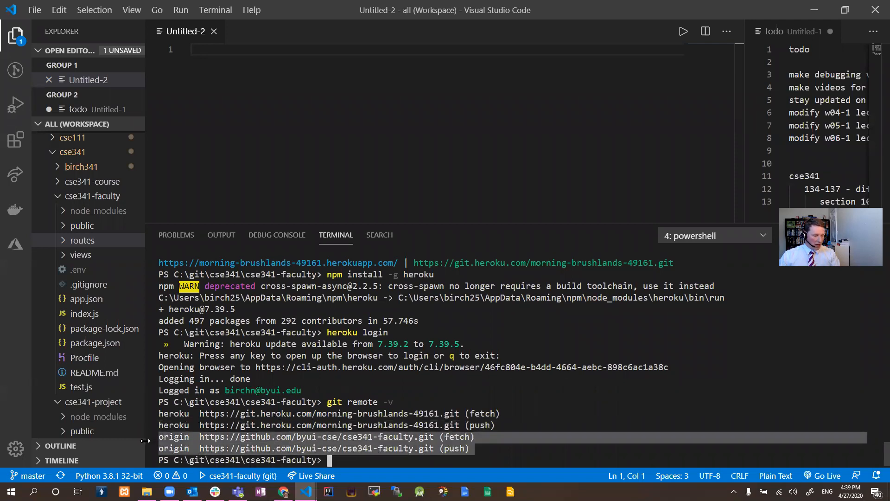
pyautogui.moveTo(508, 426); pyautogui.dragTo(163, 412)
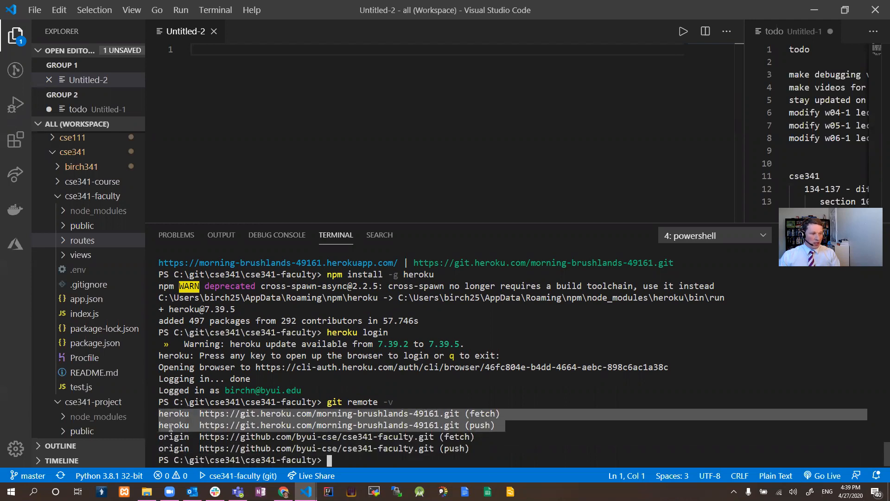
# Remove the heroku git remote with git remote rm heroku, and list the remaining remotes with git remote -v.
pyautogui.click(363, 464)
pyautogui.write('git ')
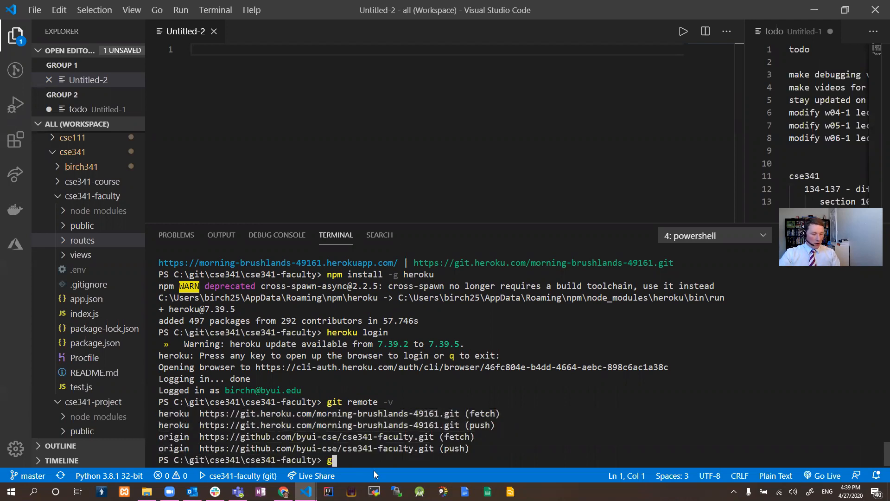
pyautogui.write('remote rm heroku')
pyautogui.press('Return')
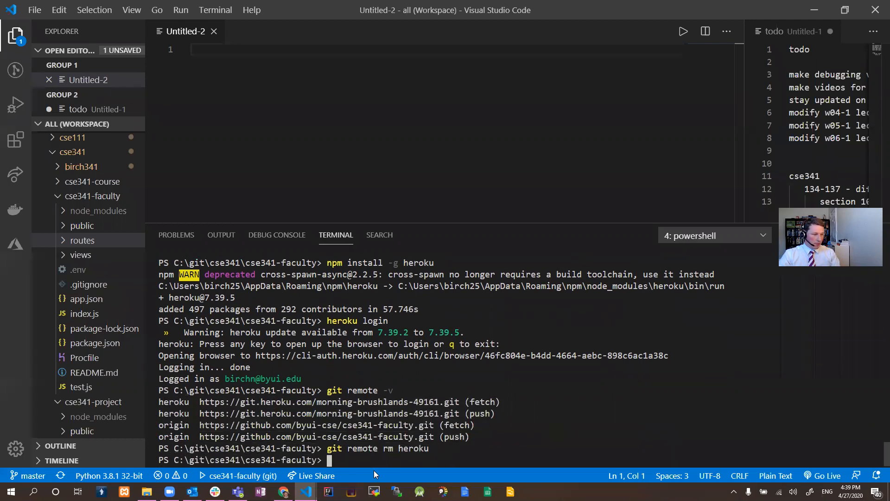
pyautogui.press('Up')
pyautogui.press('Up')
pyautogui.press('Return')
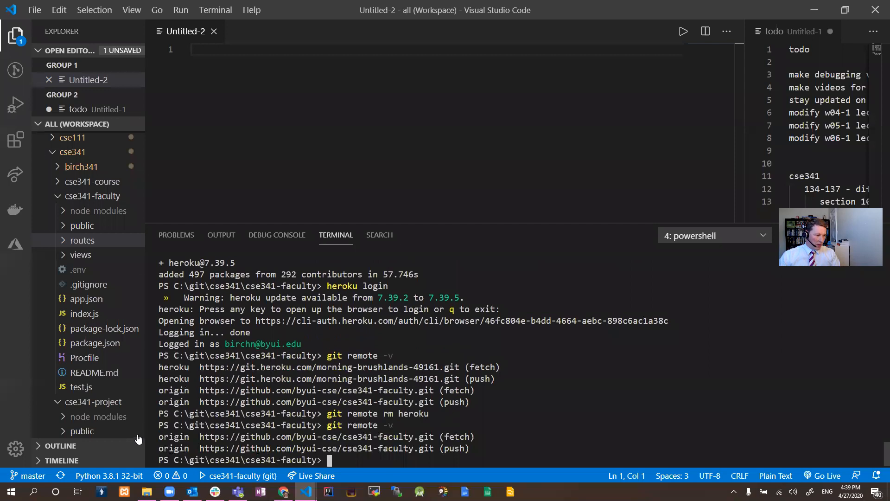
pyautogui.moveTo(159, 437); pyautogui.dragTo(392, 455)
pyautogui.click(391, 460)
pyautogui.write('git remote add heroku')
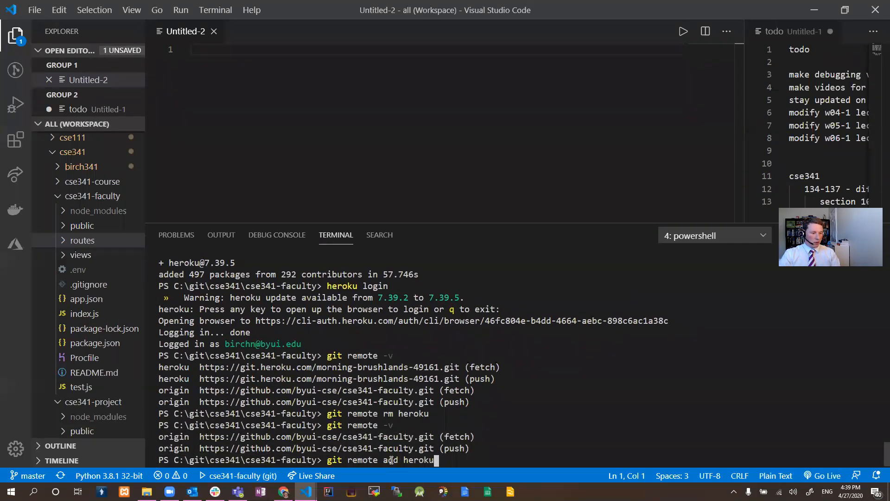
pyautogui.write('https://git.heroku.com/cse341demo.git')
pyautogui.press('Return')
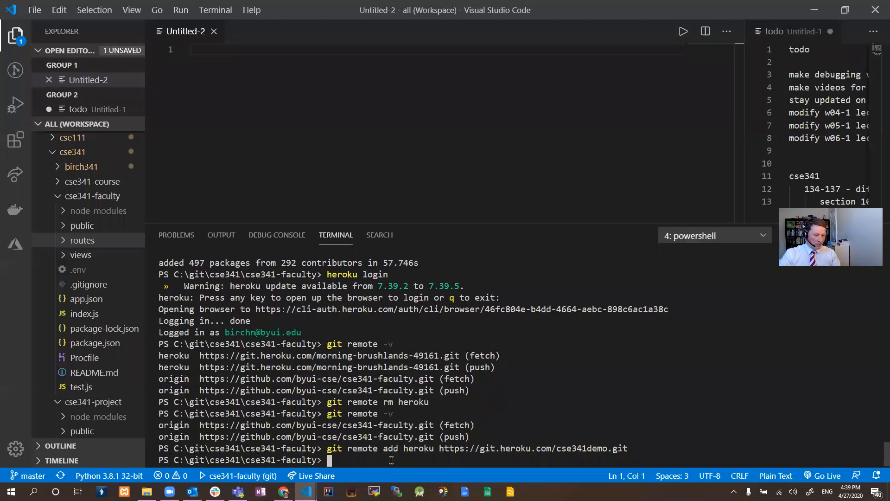
pyautogui.press('Up')
pyautogui.press('Up')
pyautogui.press('Return')
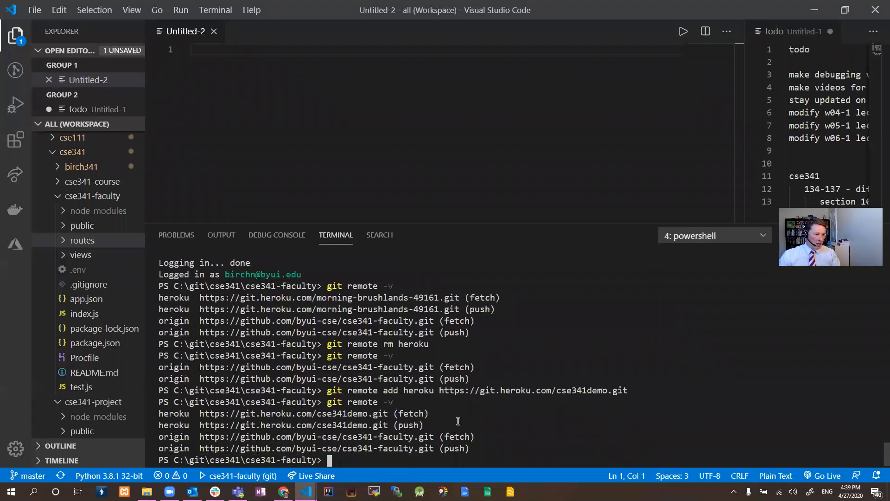
pyautogui.moveTo(421, 425); pyautogui.dragTo(165, 416)
# Try to push the project to Heroku with git push heroku origin.
pyautogui.click(348, 464)
pyautogui.write('git push heroku origin')
pyautogui.press('Return')
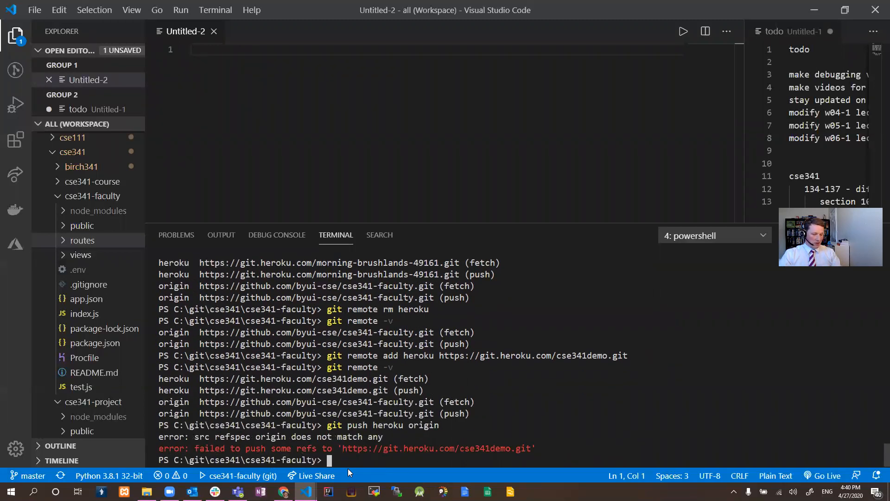
# Stage all files, commit them with the message "first commit" and run git push.
pyautogui.write('git add .')
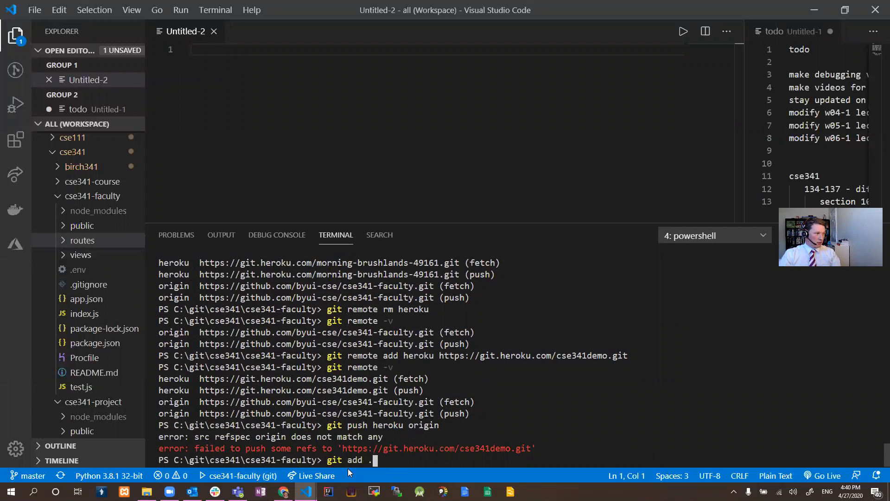
pyautogui.press('Return')
pyautogui.write('git commit -m "first commit"')
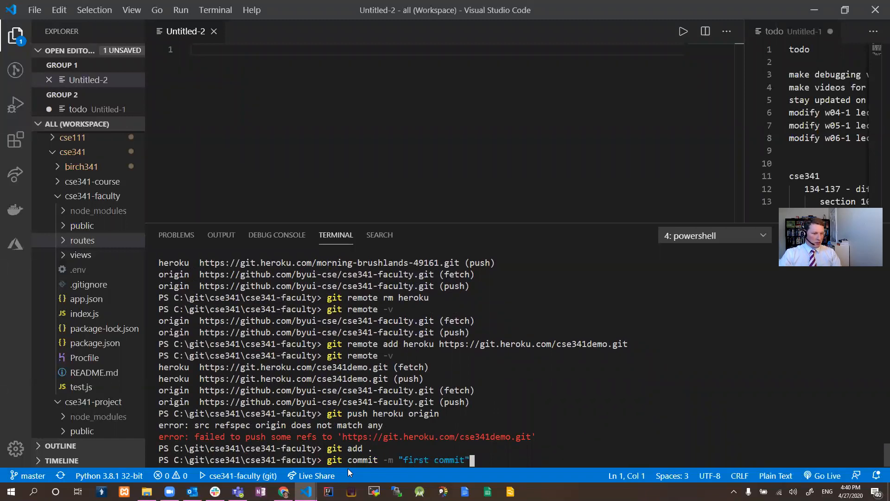
pyautogui.press('Return')
pyautogui.write('git push')
pyautogui.press('Return')
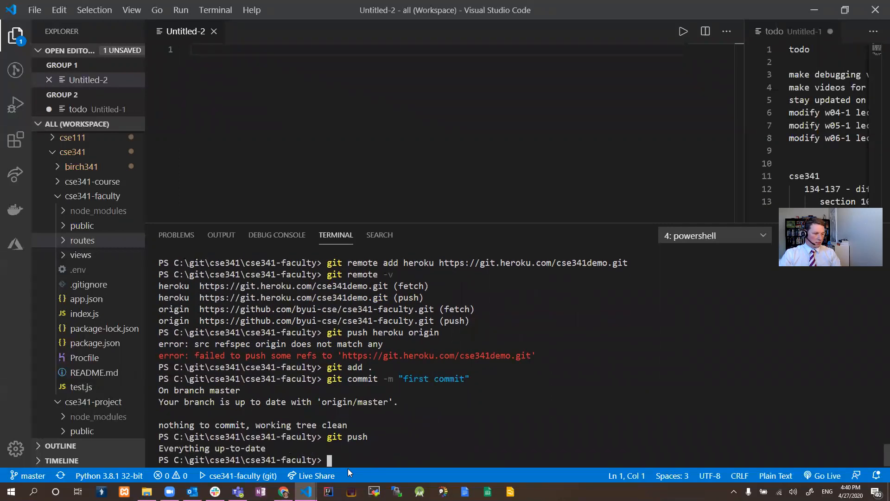
# Try the git push heroku origin command again from the terminal history.
pyautogui.press('Up')
pyautogui.press('Up')
pyautogui.press('Up')
pyautogui.press('Up')
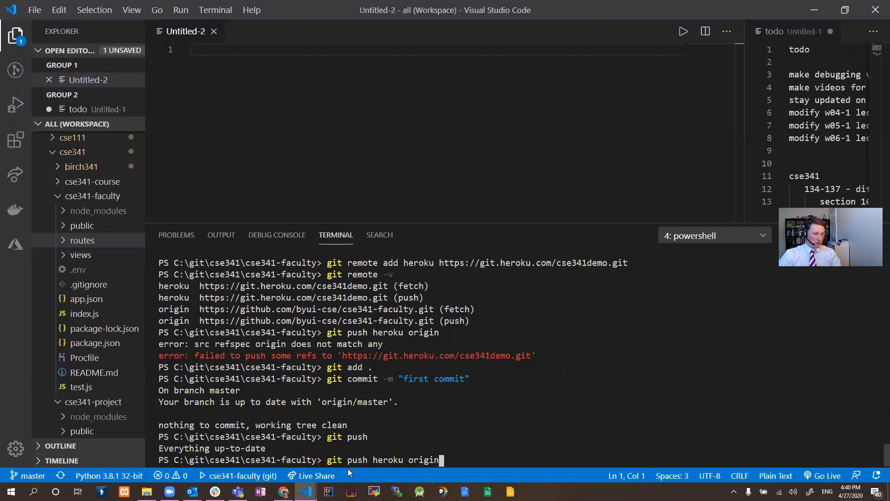
pyautogui.press('Return')
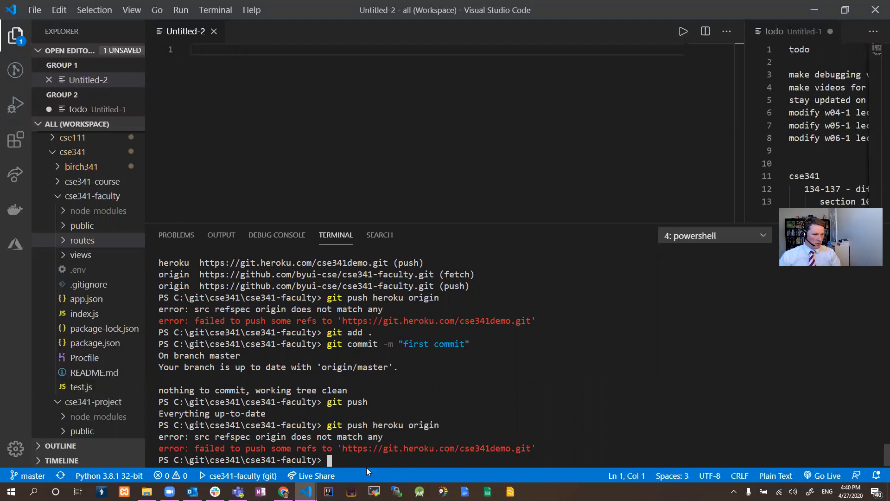
# Switch to Chrome, search for "failed to push some refs to heroku" and read the Stack Overflow answer on the denied push.
pyautogui.hotkey('alt', 'Tab')
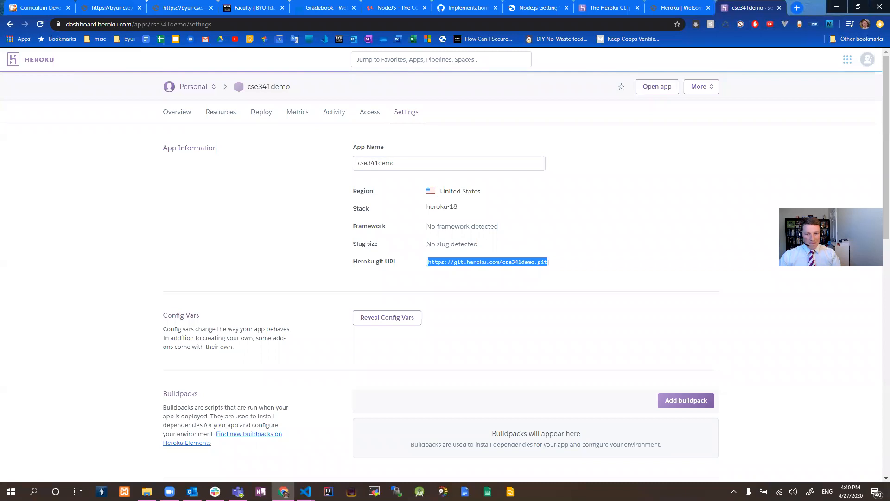
pyautogui.hotkey('alt', 'Tab')
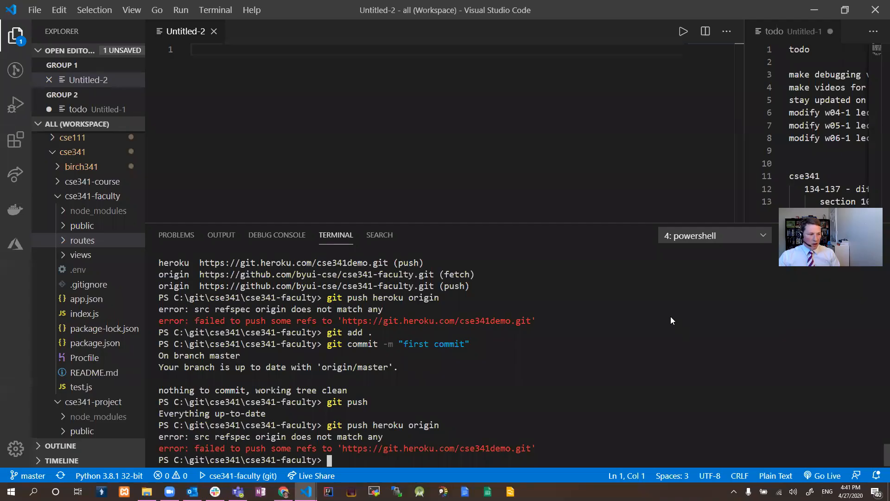
pyautogui.hotkey('alt', 'Tab')
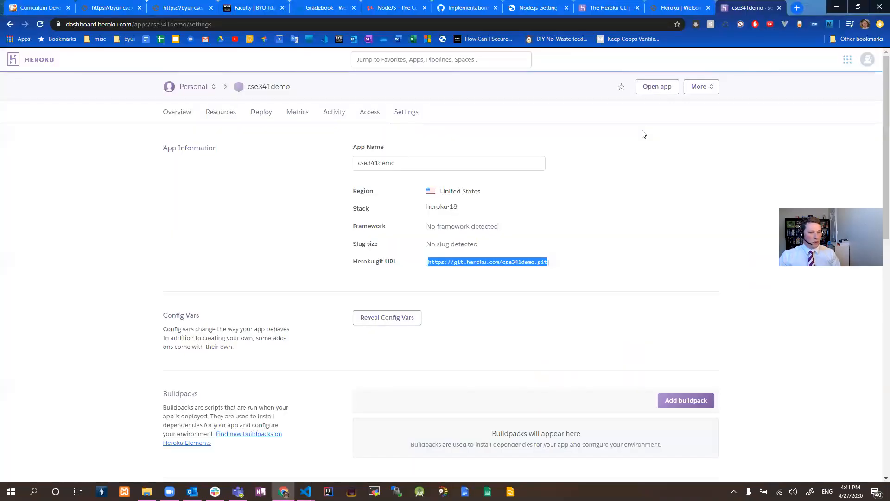
pyautogui.hotkey('ctrl', 't')
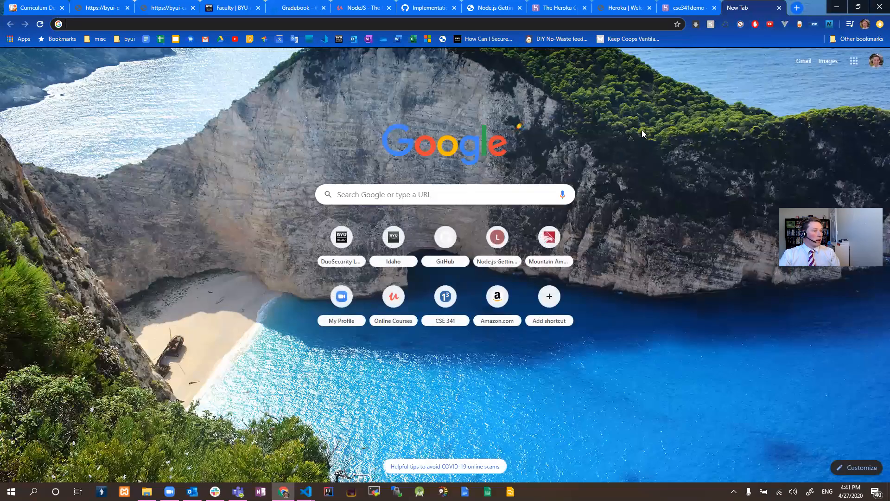
pyautogui.write('failed')
pyautogui.press('Return')
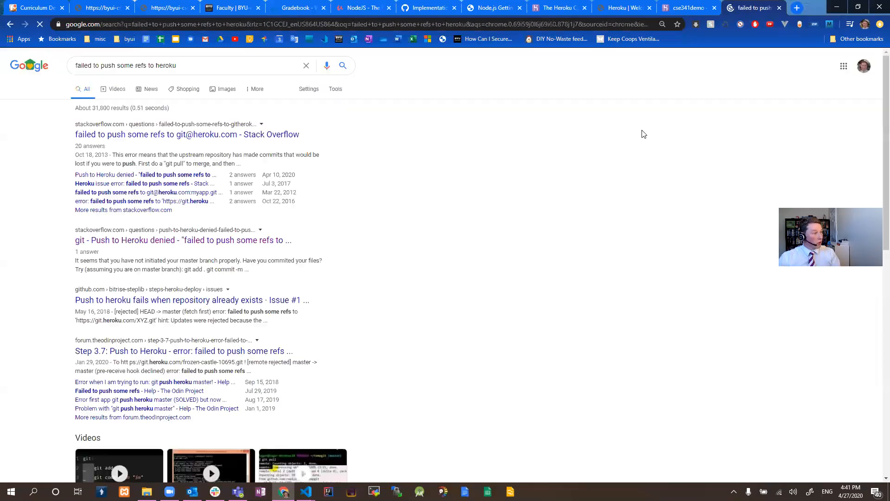
pyautogui.click(164, 242)
pyautogui.scroll(-5, 279, 248)
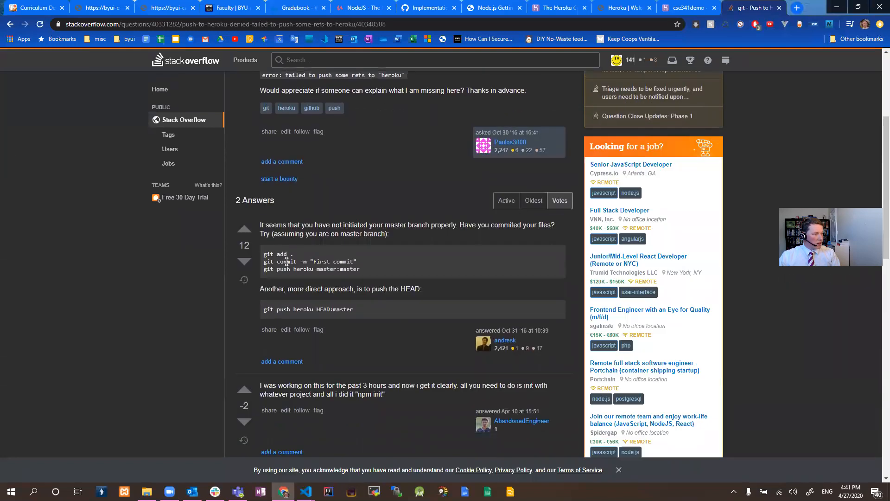
# Switch to Visual Studio Code and deploy the master branch with git push heroku master.
pyautogui.hotkey('alt', 'Tab')
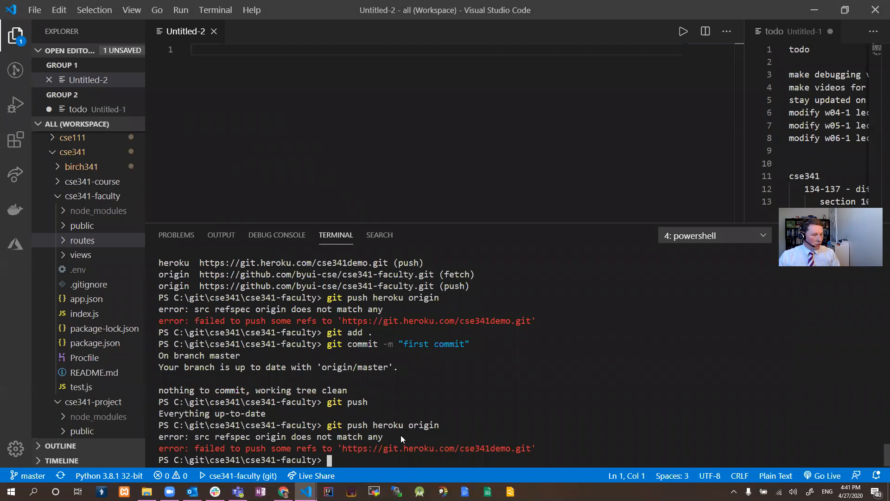
pyautogui.write('git push heroku master')
pyautogui.press('Return')
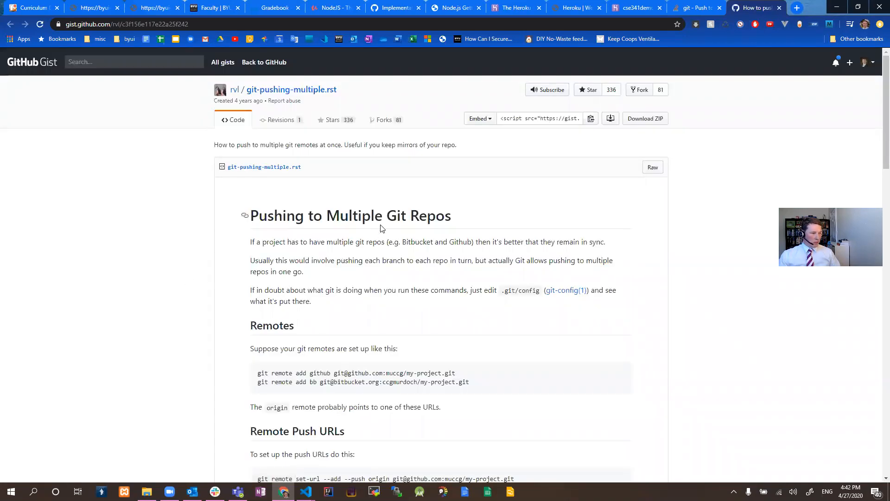
# Examine the Remotes and Remote Push URLs sections of the gist on pushing to multiple Git repos.
pyautogui.scroll(-2, 418, 260)
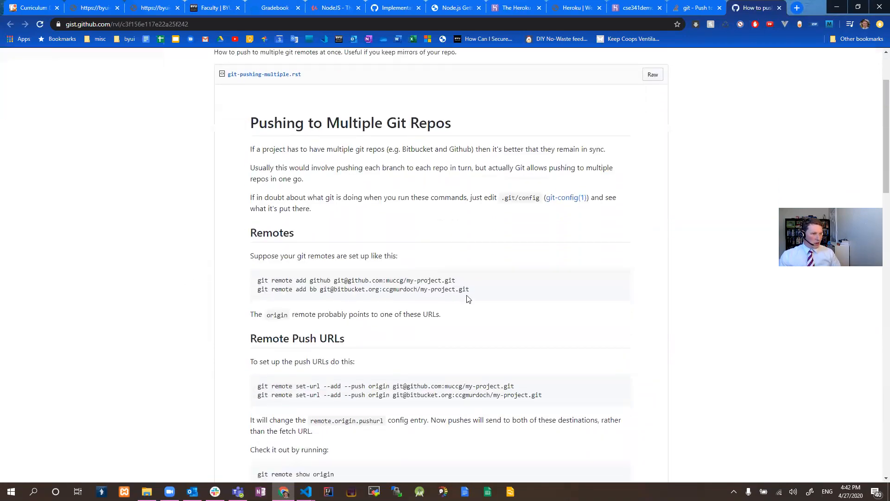
pyautogui.moveTo(470, 291); pyautogui.dragTo(254, 284)
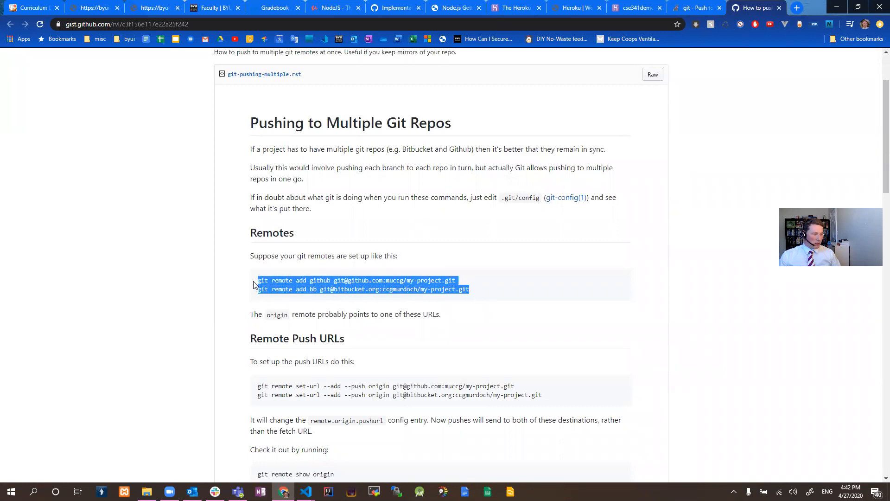
pyautogui.click(351, 291)
pyautogui.scroll(-1, 332, 331)
pyautogui.moveTo(309, 338); pyautogui.dragTo(477, 349)
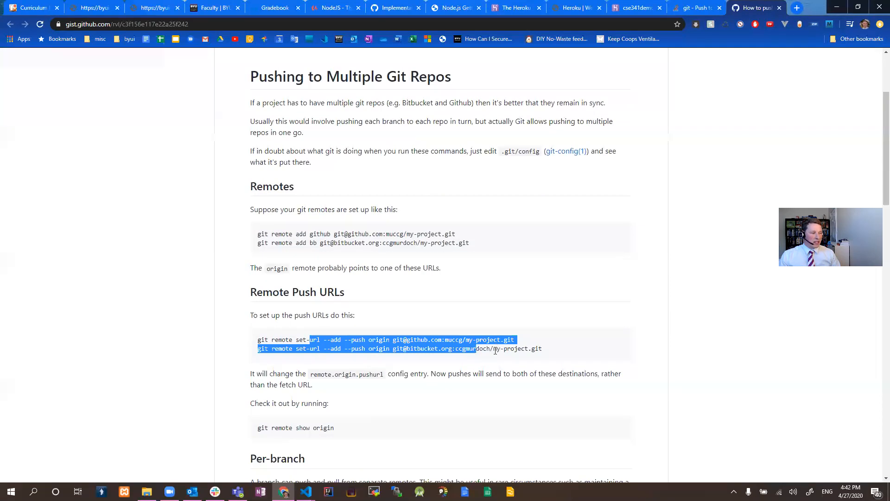
pyautogui.scroll(-1, 464, 360)
pyautogui.click(448, 364)
pyautogui.scroll(-1, 372, 353)
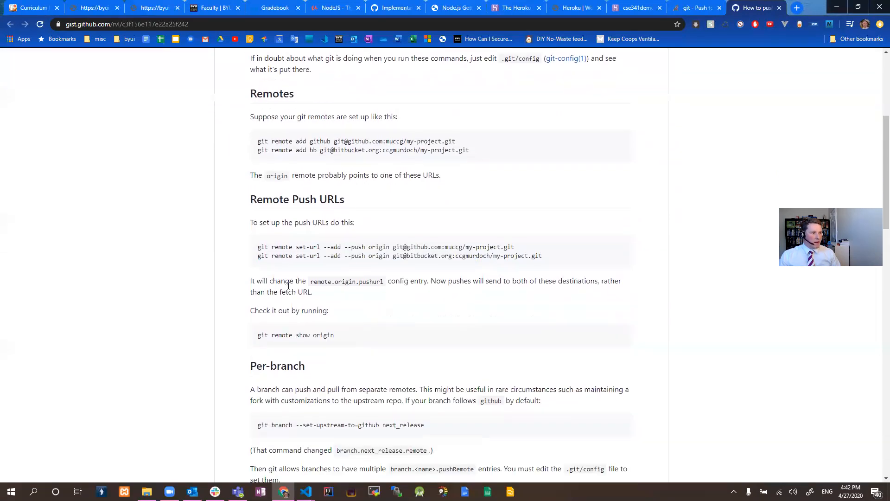
pyautogui.scroll(-1, 302, 349)
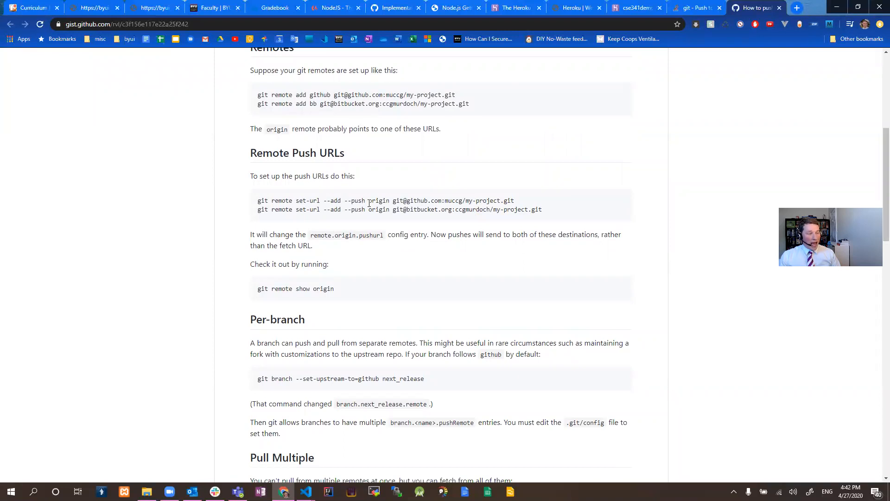
# Examine the git remote set-url --add --push origin commands and their repository URLs in the gist.
pyautogui.moveTo(345, 202); pyautogui.dragTo(364, 203)
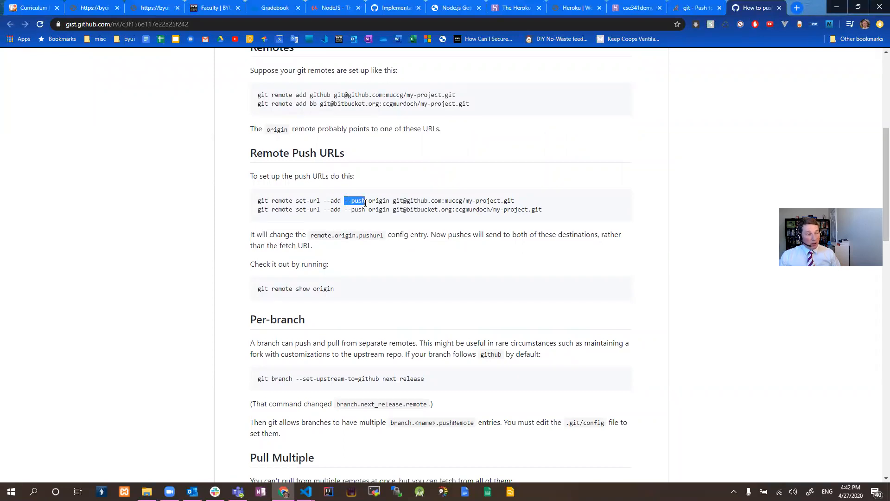
pyautogui.doubleClick(379, 201)
pyautogui.click(394, 203)
pyautogui.moveTo(394, 203); pyautogui.dragTo(514, 202)
pyautogui.moveTo(393, 210); pyautogui.dragTo(542, 212)
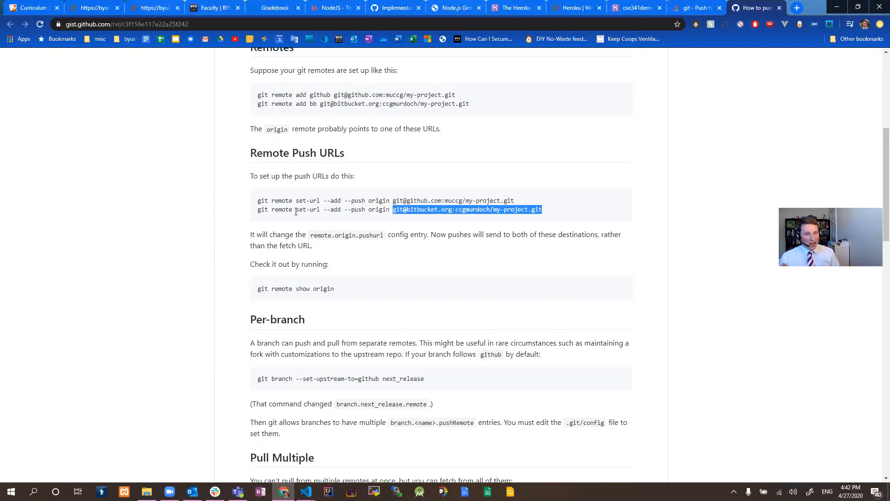
pyautogui.moveTo(255, 150); pyautogui.dragTo(515, 236)
pyautogui.click(375, 268)
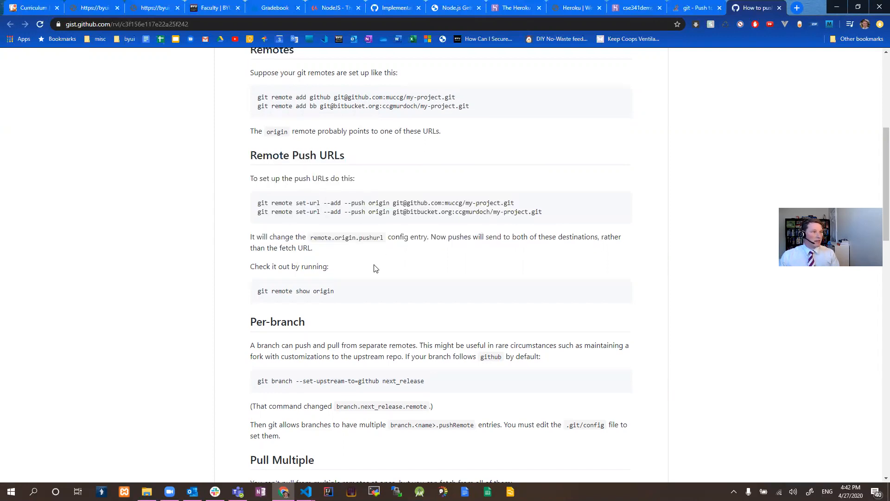
pyautogui.scroll(6, 376, 268)
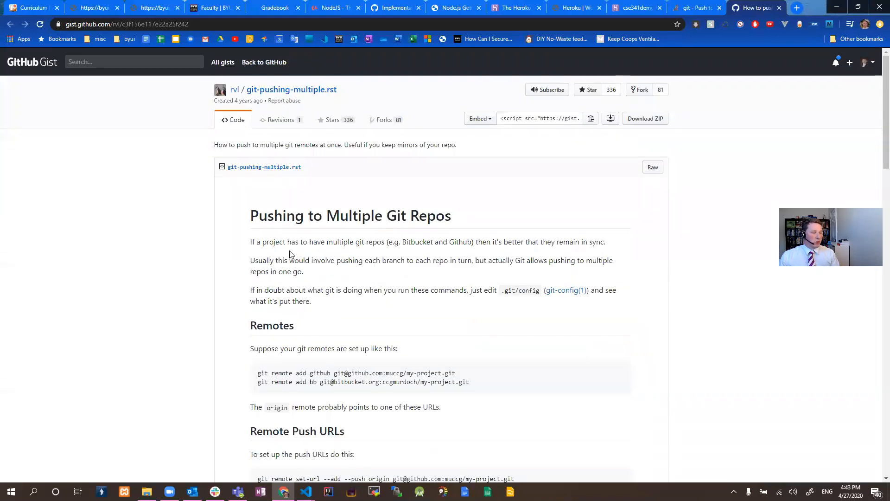
# Switch to Visual Studio Code and launch the deployed app with heroku open.
pyautogui.hotkey('alt', 'Tab')
pyautogui.hotkey('alt', 'Tab')
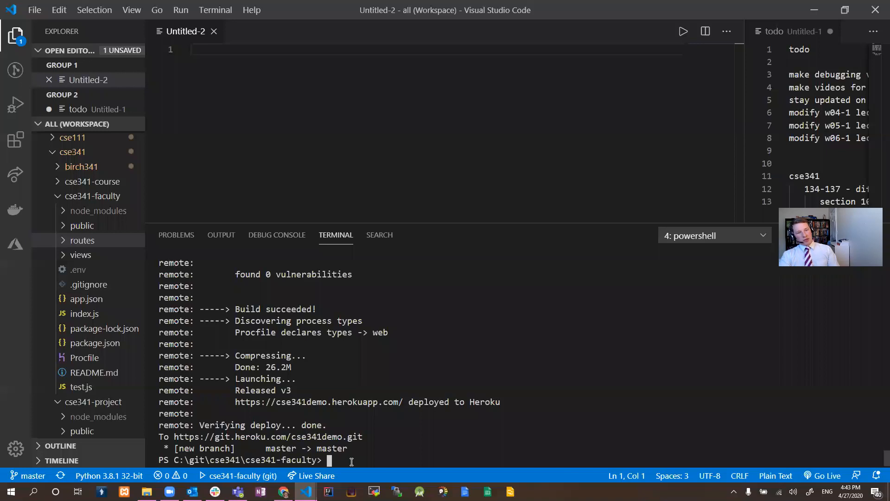
pyautogui.write('heroku open')
pyautogui.press('Return')
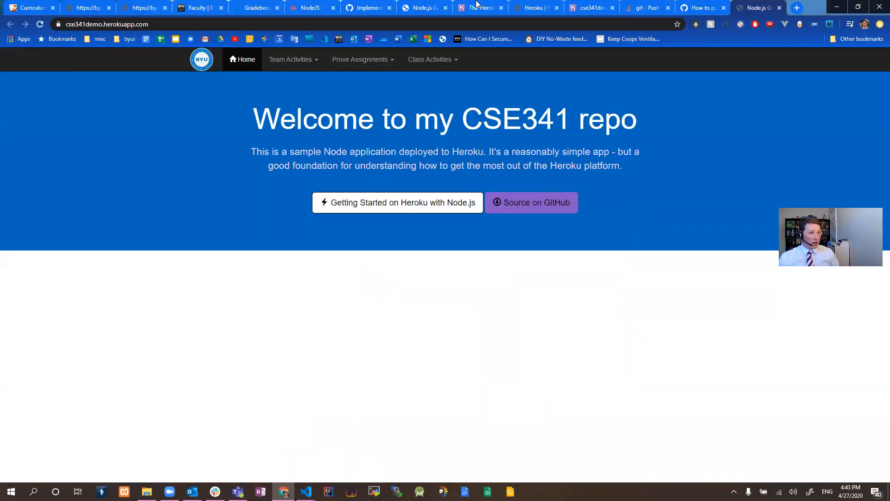
# Close the browser page of the old morning-brushlands-49161 app and return to the deployed cse341demo site.
pyautogui.click(546, 6)
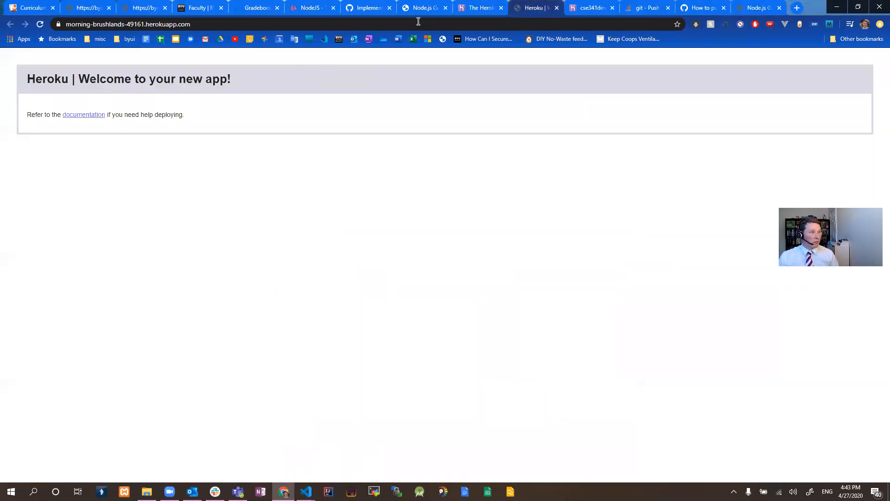
pyautogui.click(557, 8)
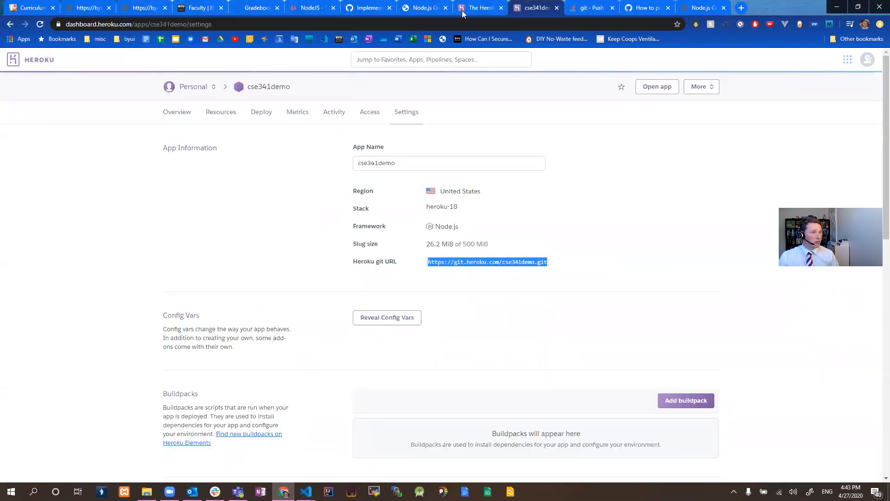
pyautogui.click(700, 8)
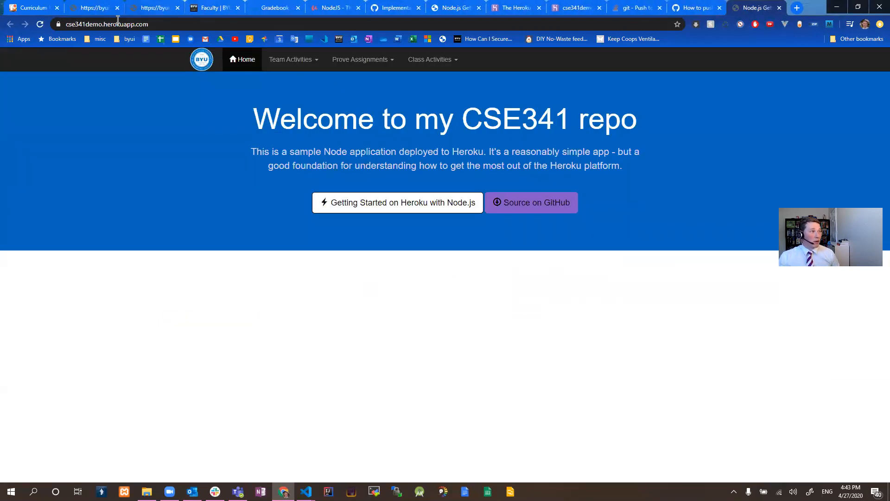
# Examine the cse341demo part of the deployed site's address, and switch back to Visual Studio Code.
pyautogui.click(106, 25)
pyautogui.click(80, 28)
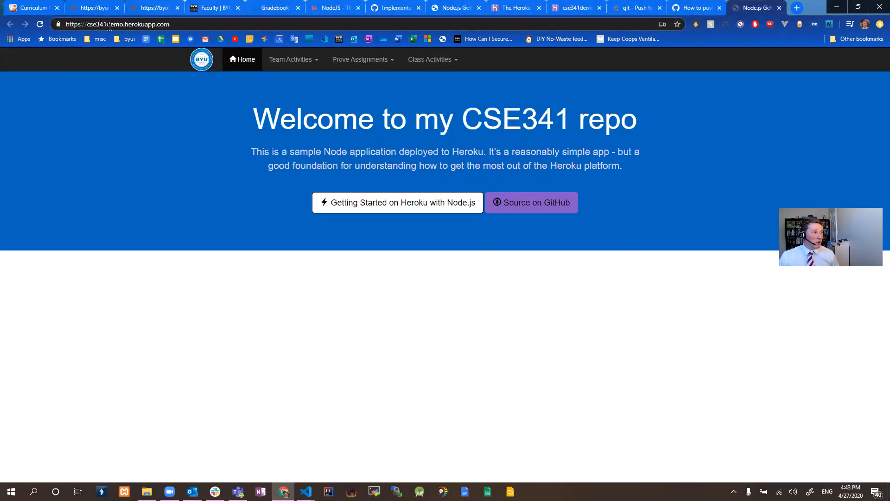
pyautogui.moveTo(123, 24); pyautogui.dragTo(87, 25)
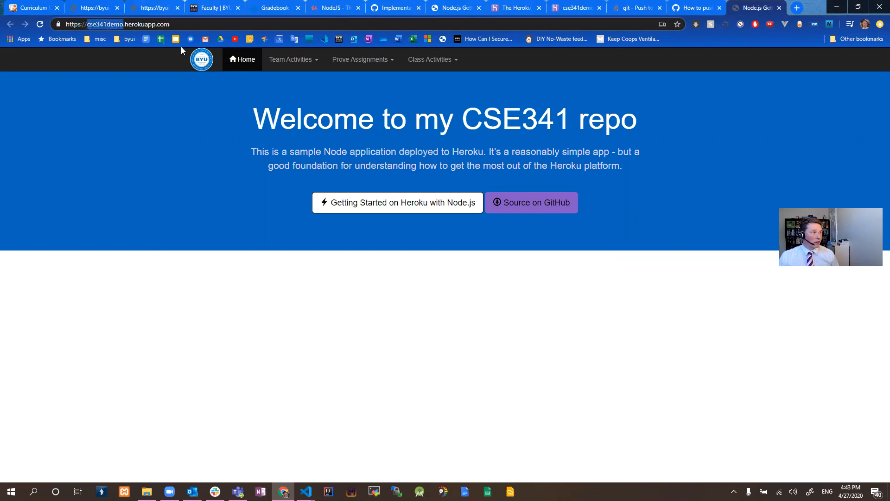
pyautogui.click(199, 27)
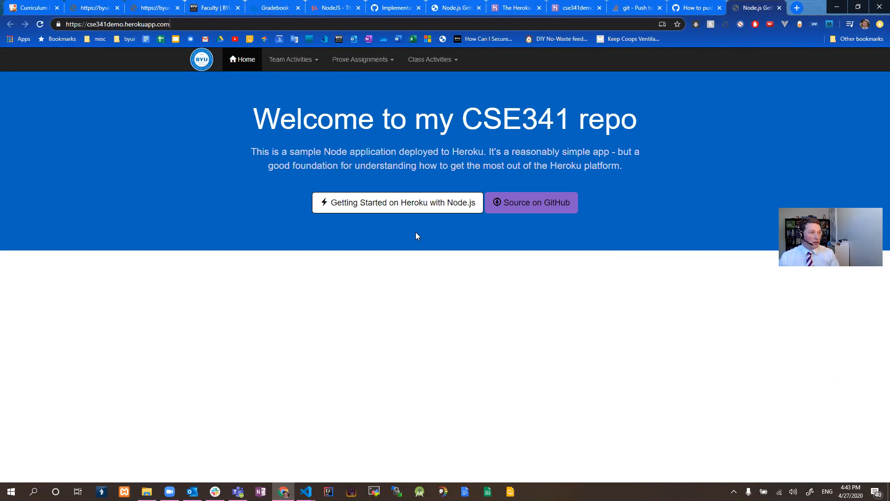
pyautogui.hotkey('alt', 'Tab')
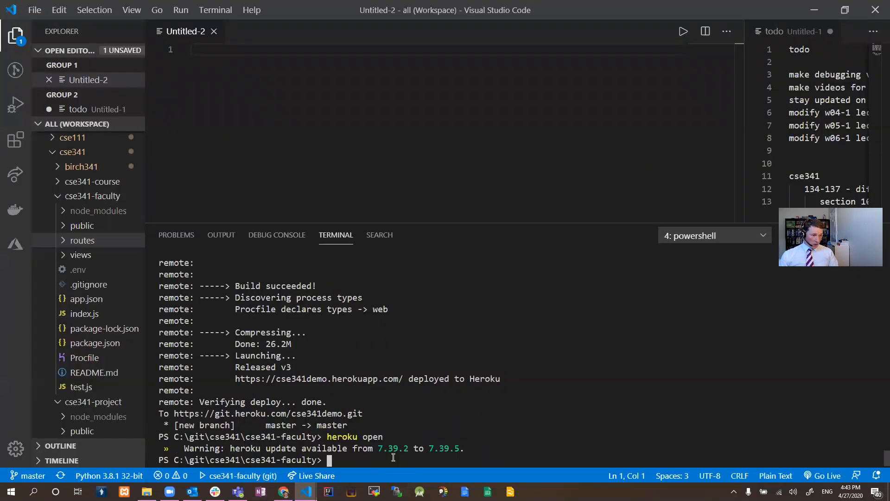